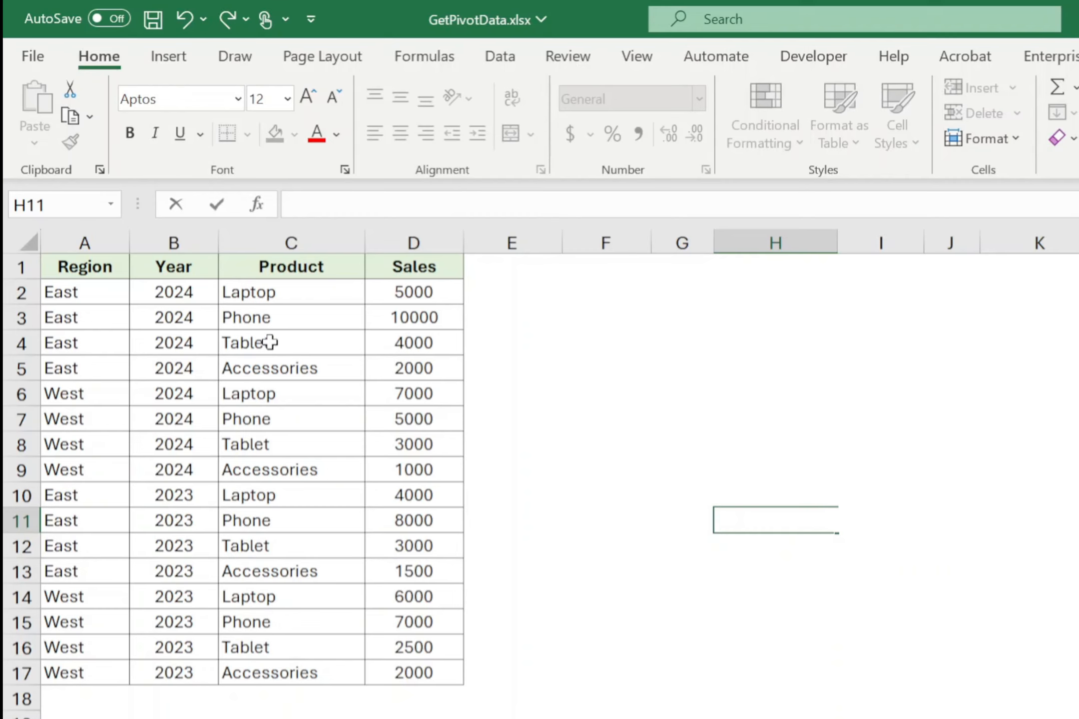
- Create a PivotTable from the sales data range A1:D17, placed on the existing worksheet at cell F3
{"action": "left_click", "coordinate": [270, 342]}
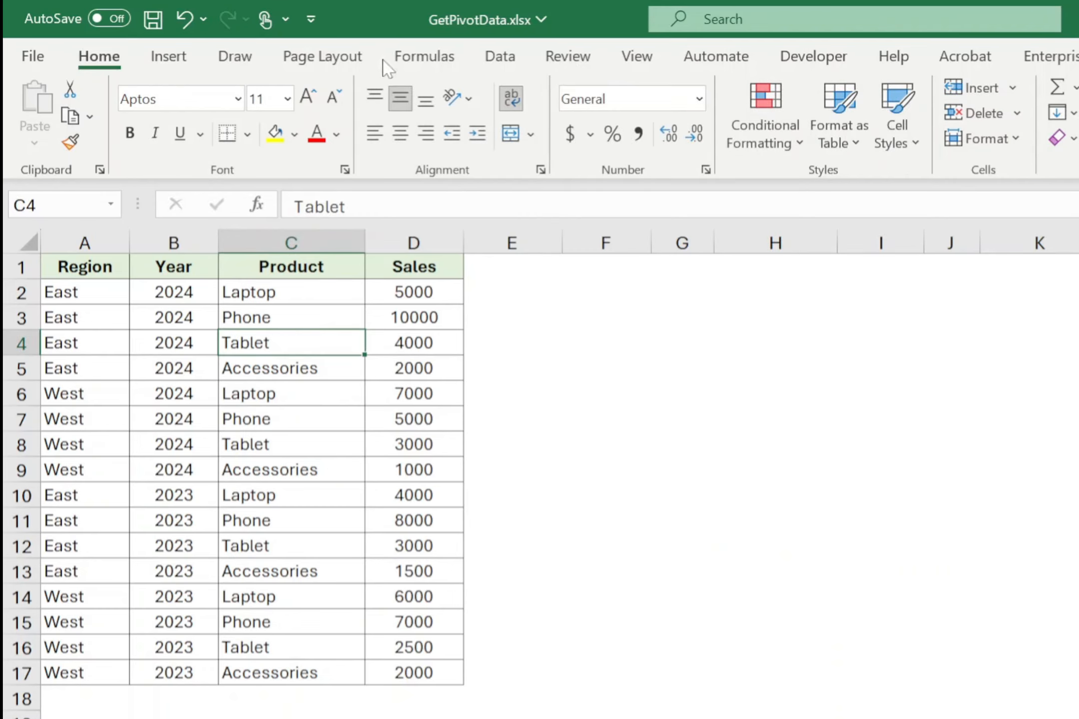
{"action": "left_click", "coordinate": [174, 58]}
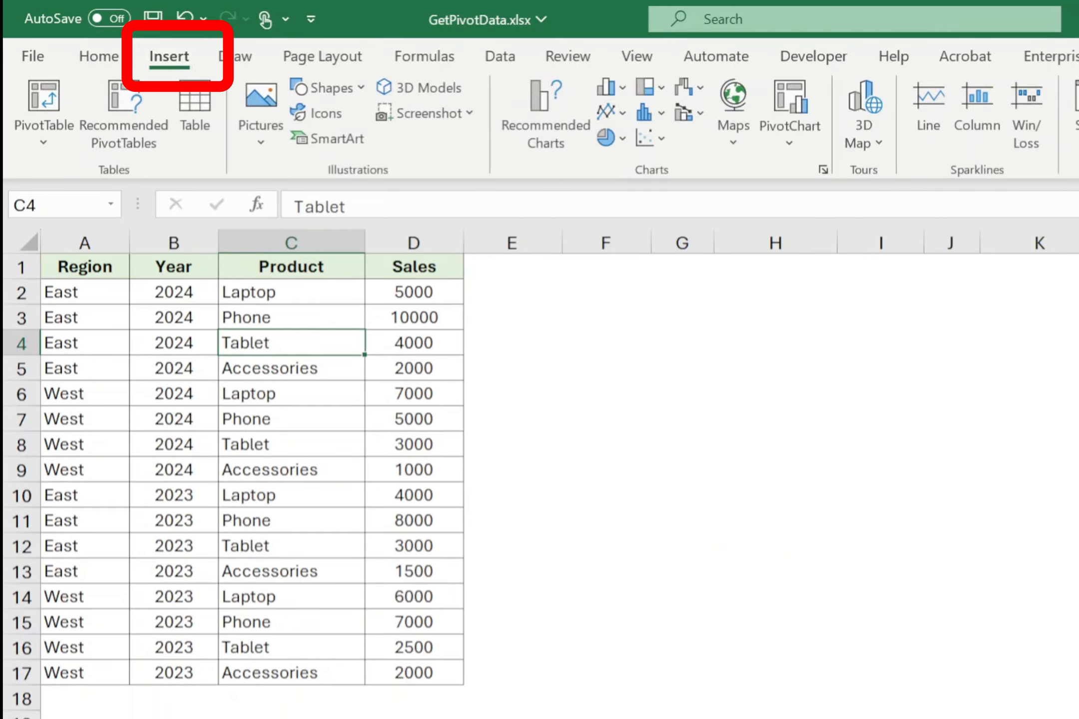
{"action": "left_click", "coordinate": [48, 98]}
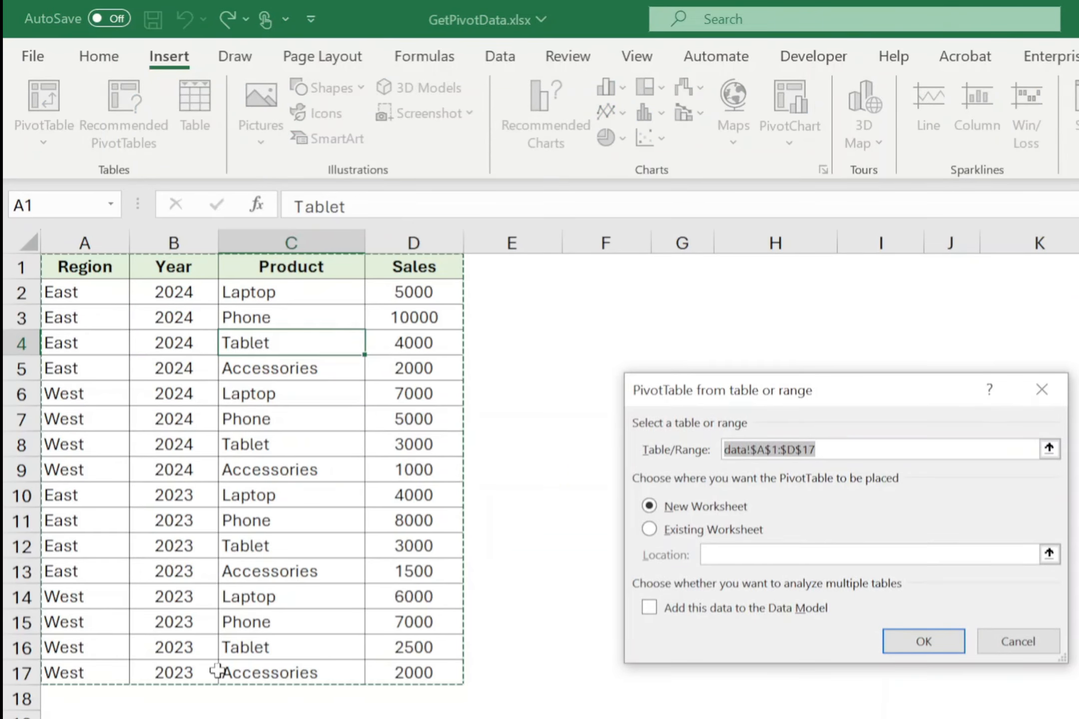
{"action": "left_click", "coordinate": [649, 529]}
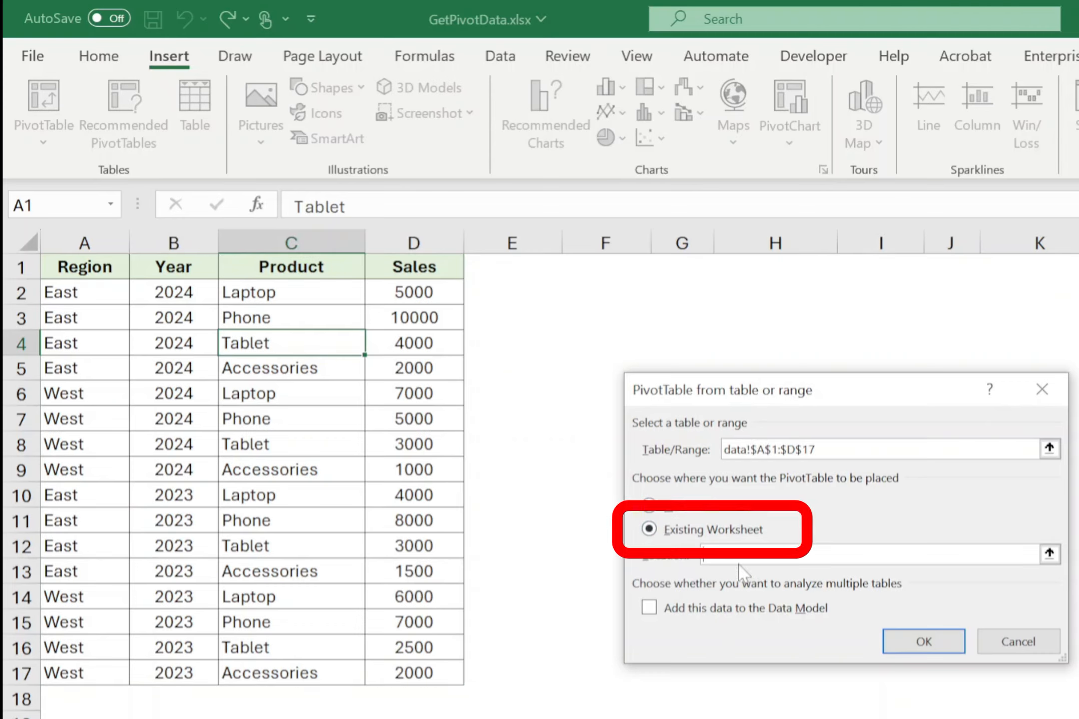
{"action": "left_click", "coordinate": [613, 308]}
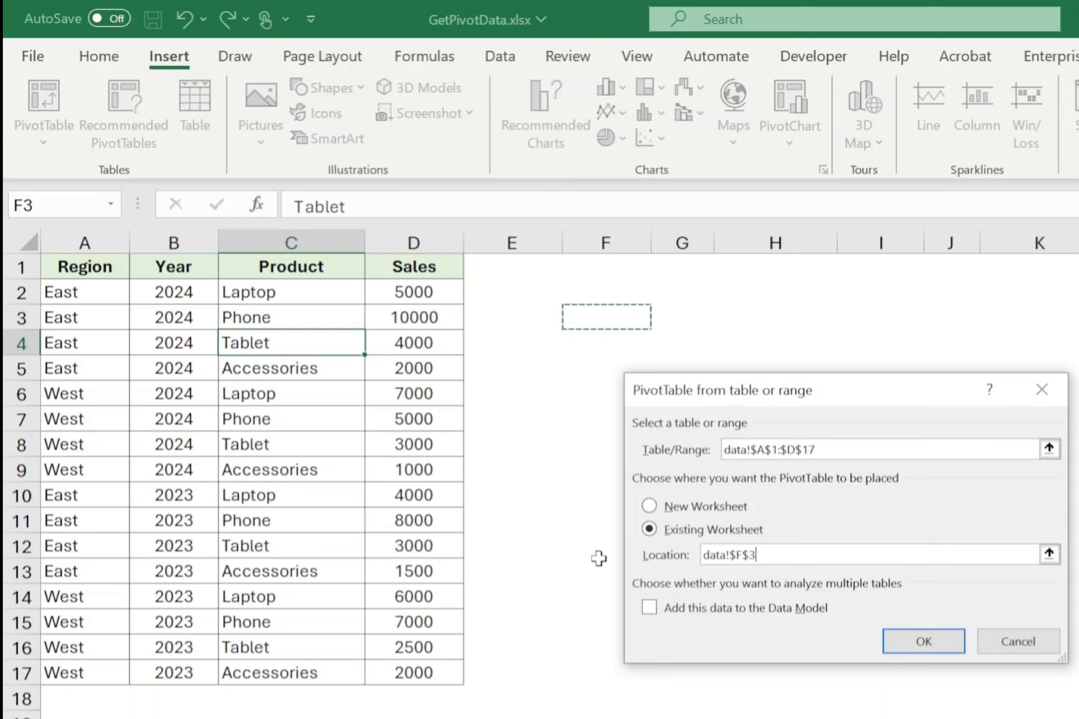
{"action": "left_click", "coordinate": [909, 644]}
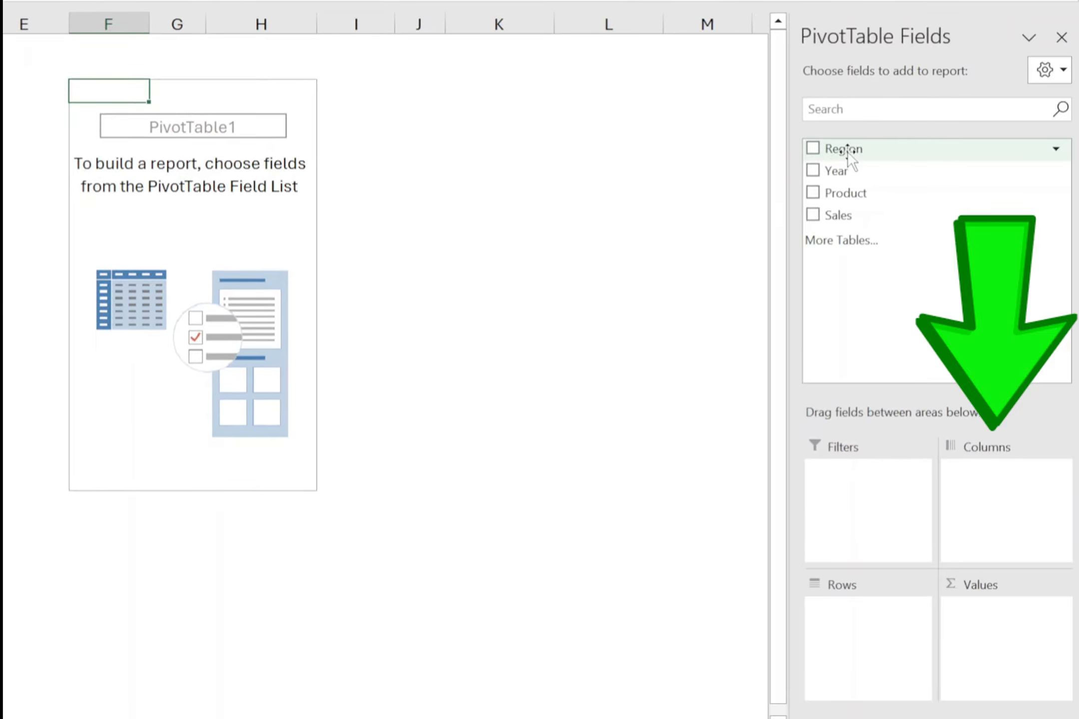
- Build the PivotTable layout with Region and Year as rows, Product as columns and Sales as summed values
{"action": "left_click_drag", "start_coordinate": [1078, 389], "coordinate": [1078, 718]}
{"action": "left_click_drag", "start_coordinate": [873, 667], "coordinate": [873, 667]}
{"action": "left_click_drag", "start_coordinate": [832, 171], "coordinate": [860, 662]}
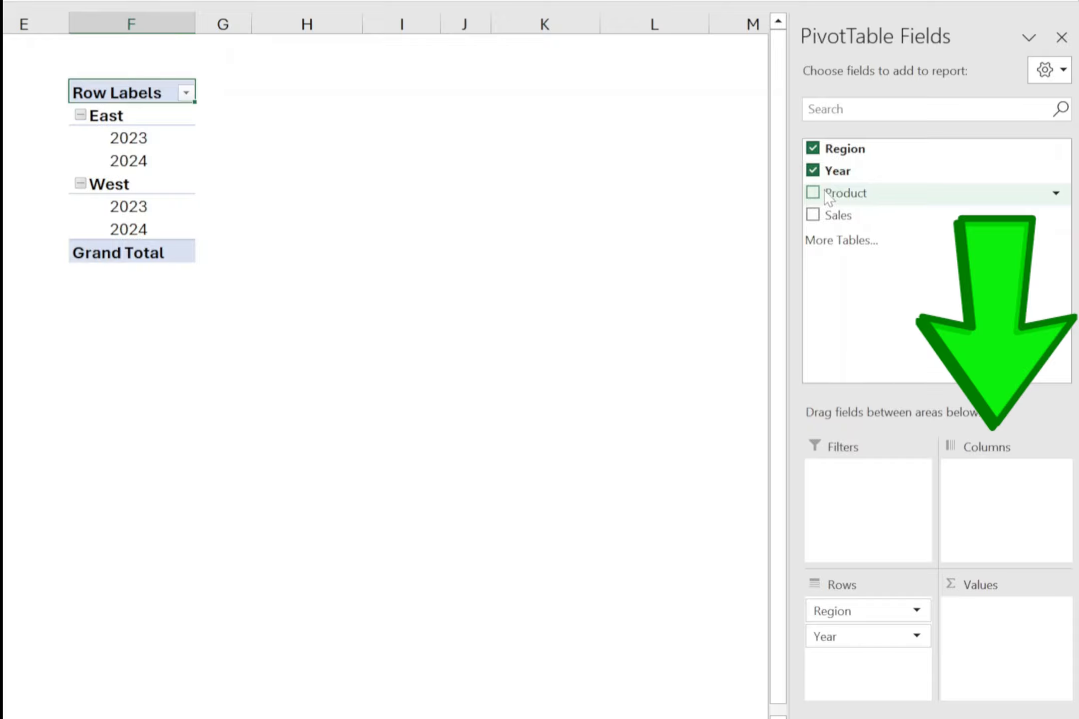
{"action": "left_click_drag", "start_coordinate": [846, 192], "coordinate": [1014, 507]}
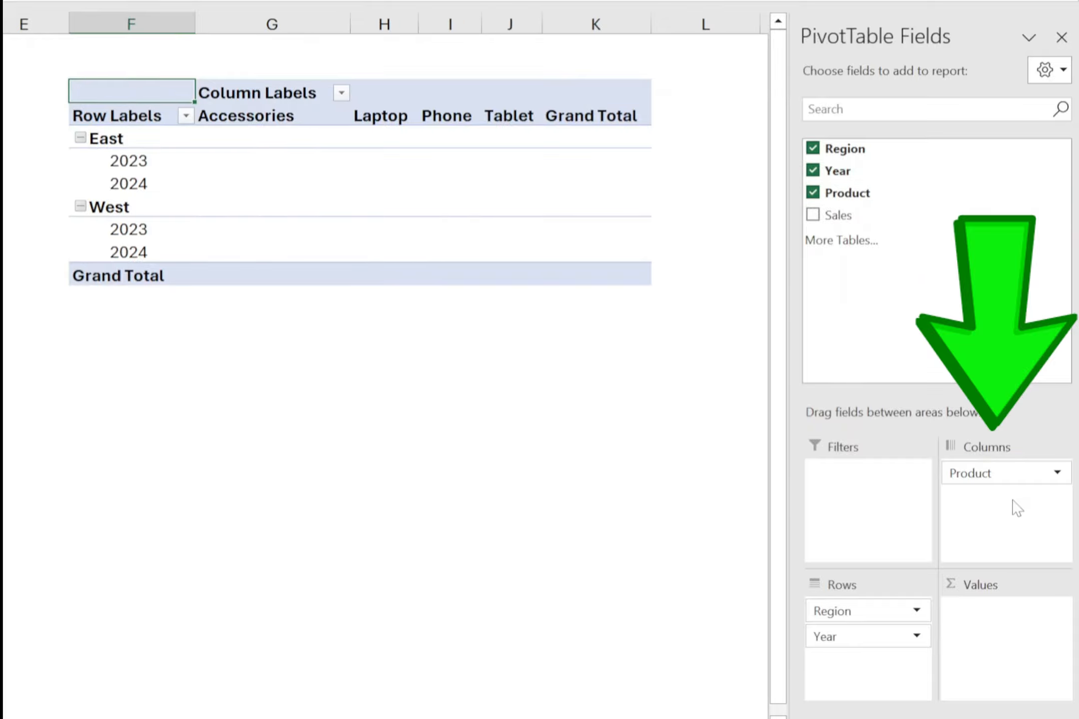
{"action": "left_click_drag", "start_coordinate": [846, 217], "coordinate": [1006, 623]}
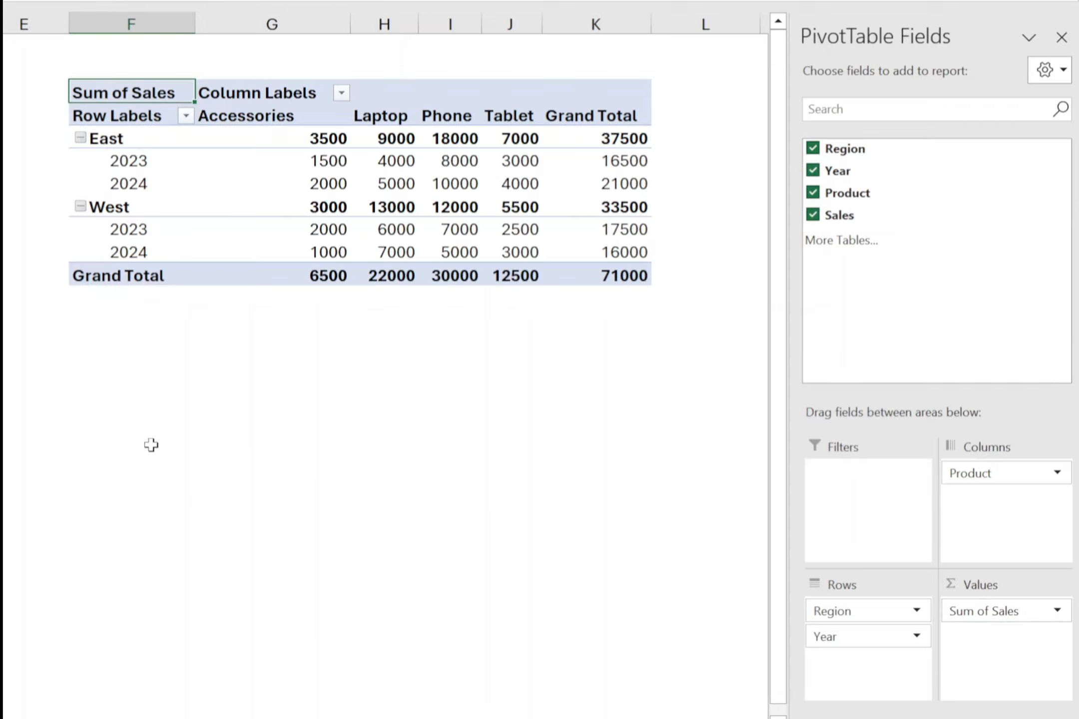
- Enter the formula =GETPIVOTDATA("Sales",F3) in cell F15 to retrieve the total sales
{"action": "left_click", "coordinate": [131, 363]}
{"action": "type", "text": "=get"}
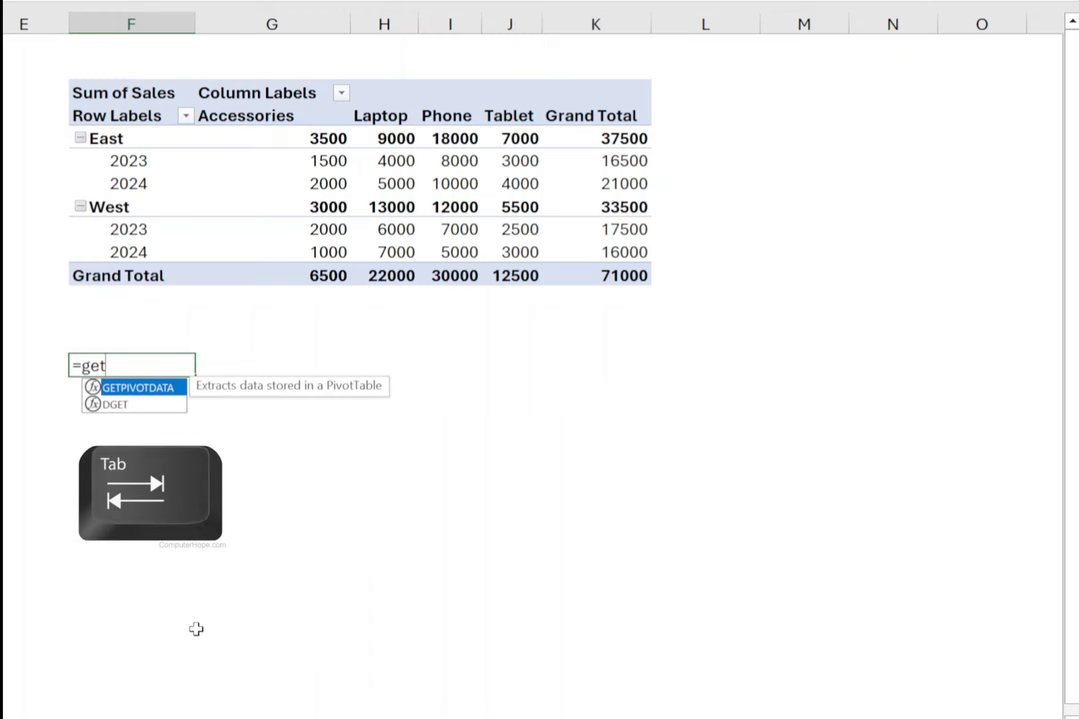
{"action": "key", "text": "Tab"}
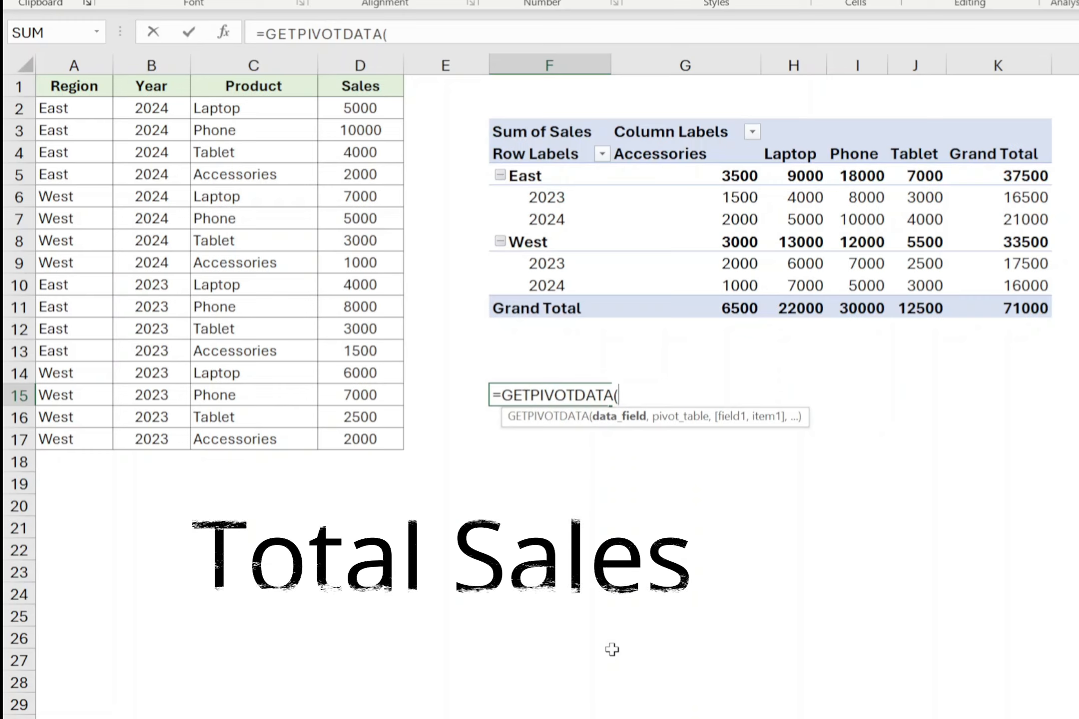
{"action": "type", "text": "\"Sale"}
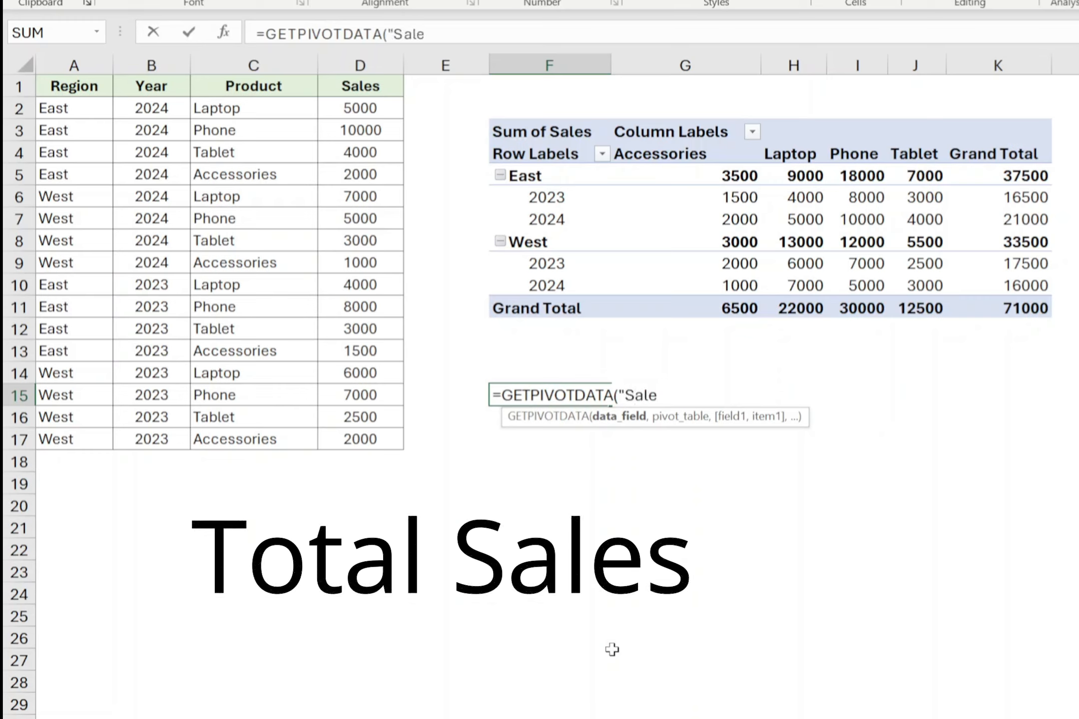
{"action": "type", "text": "s\""}
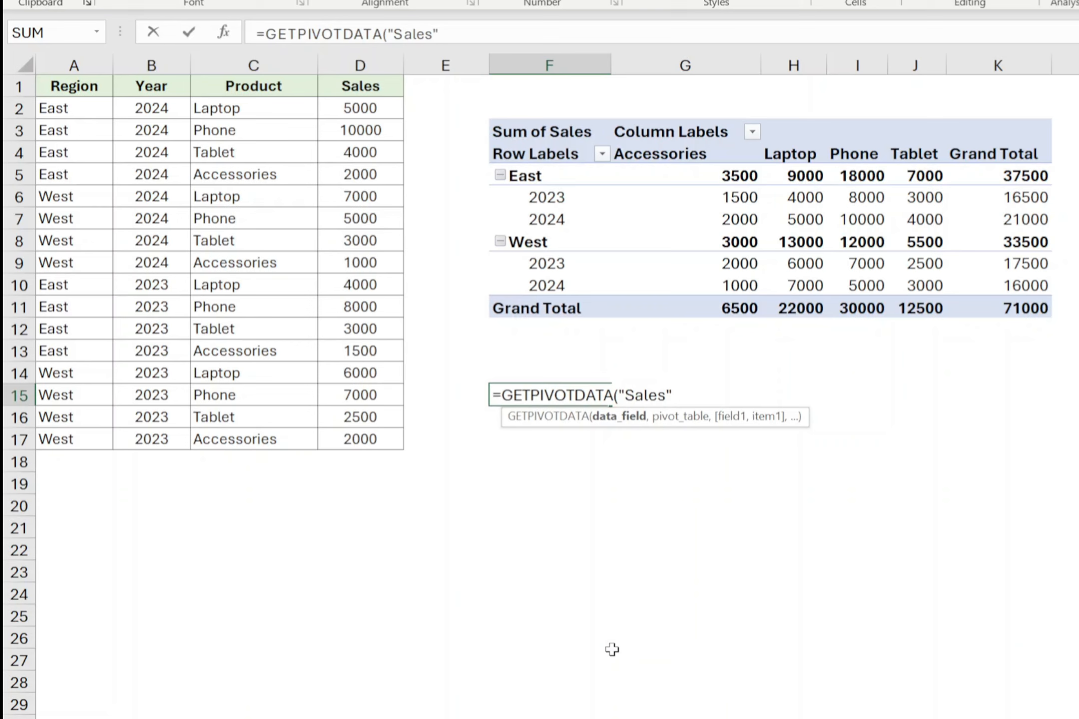
{"action": "type", "text": ","}
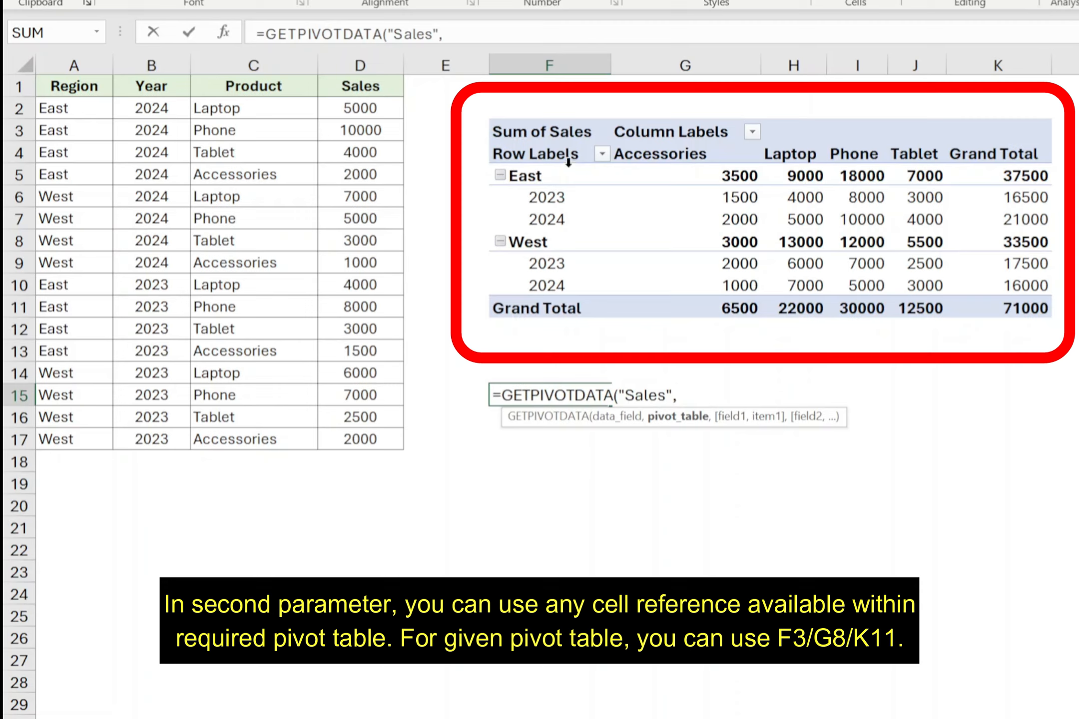
{"action": "left_click", "coordinate": [553, 129]}
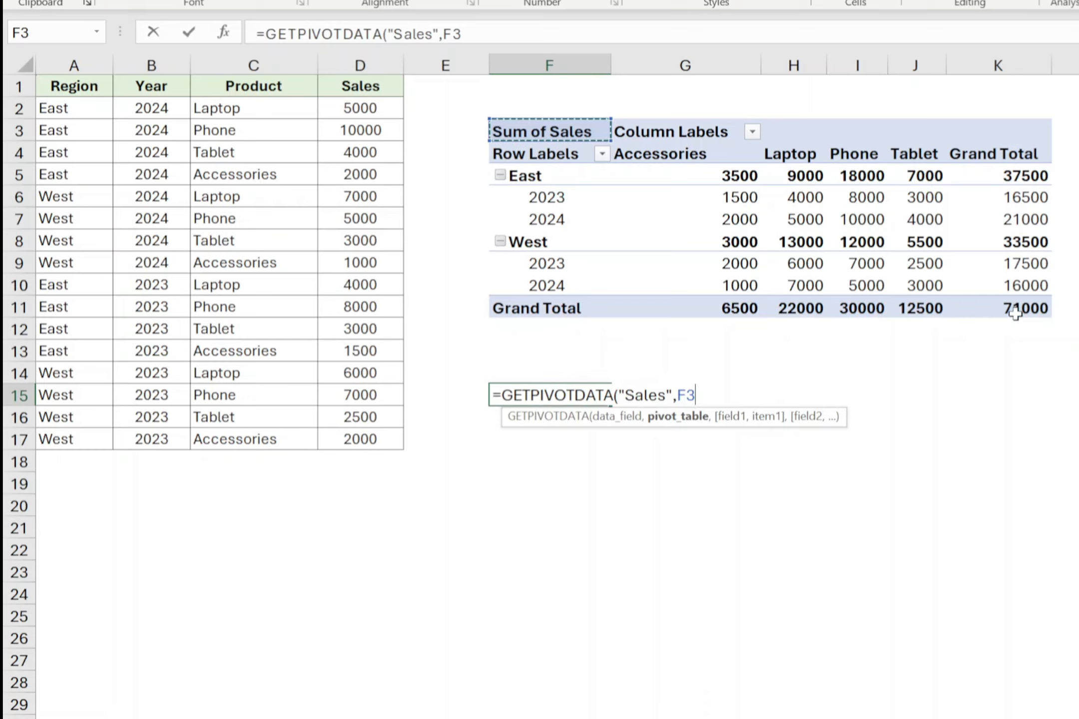
{"action": "type", "text": ")"}
{"action": "key", "text": "Return"}
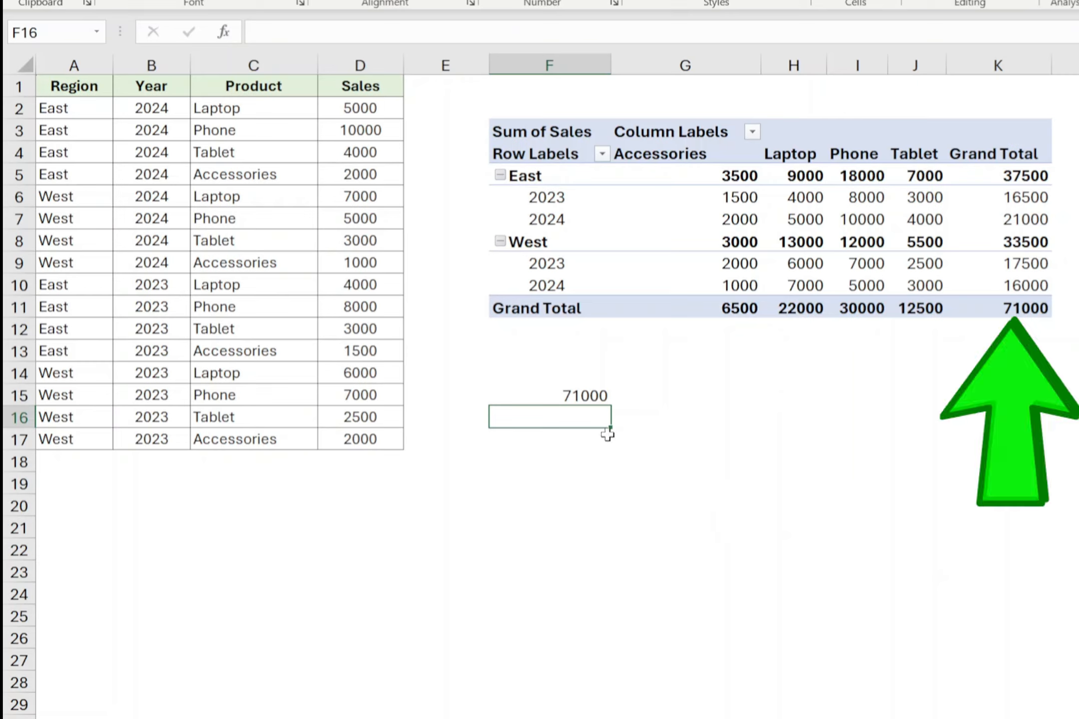
- Extend the GETPIVOTDATA formula in F15 with the field "Region" and item "East"
{"action": "double_click", "coordinate": [595, 400]}
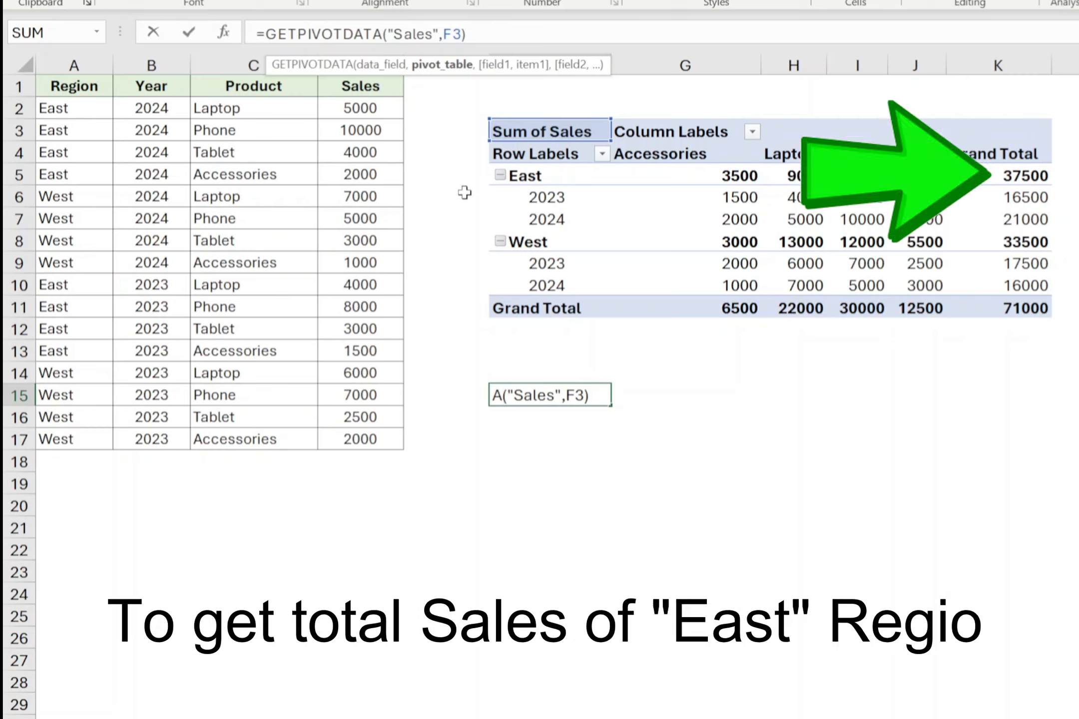
{"action": "type", "text": ","}
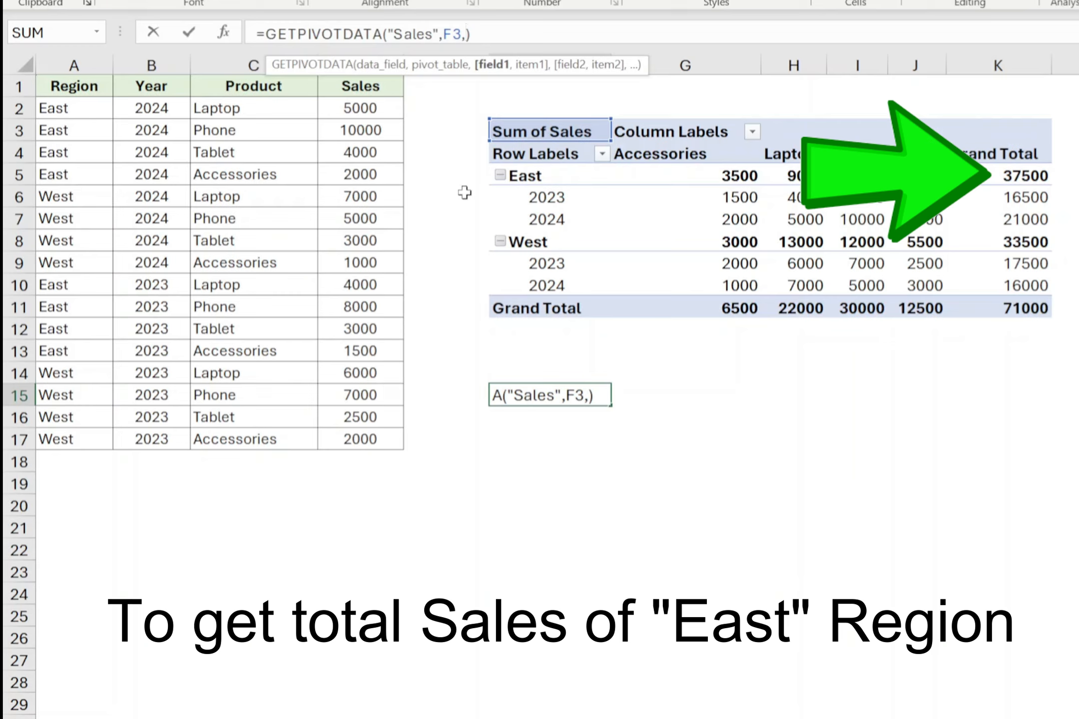
{"action": "type", "text": "\""}
{"action": "type", "text": "Region\""}
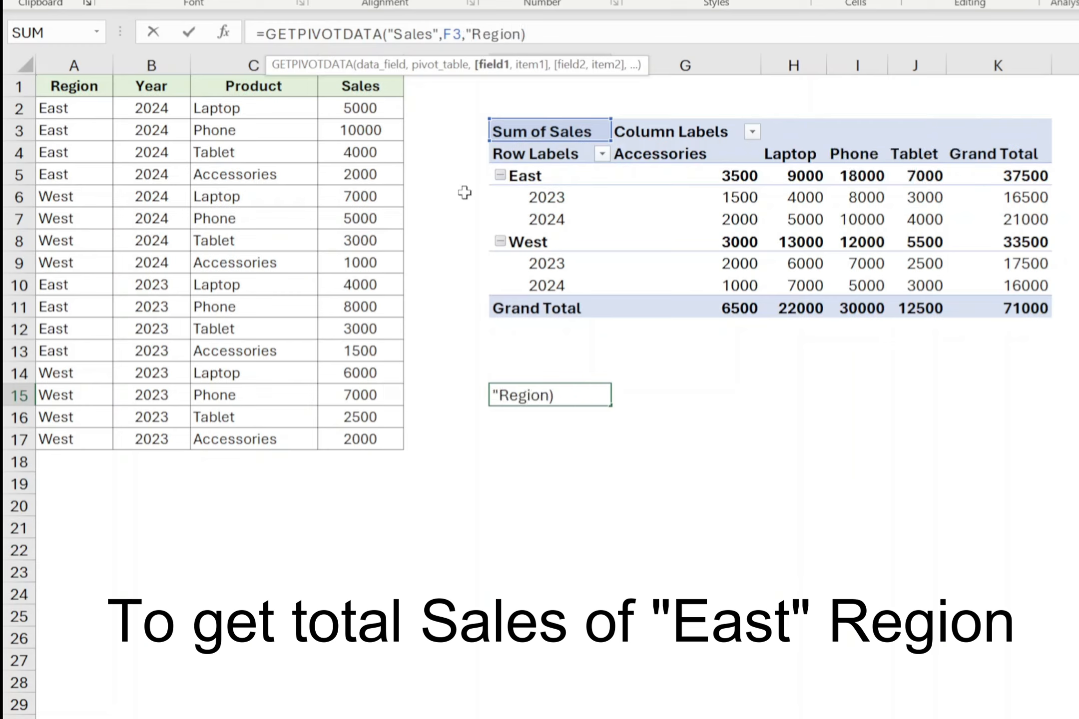
{"action": "type", "text": ",\""}
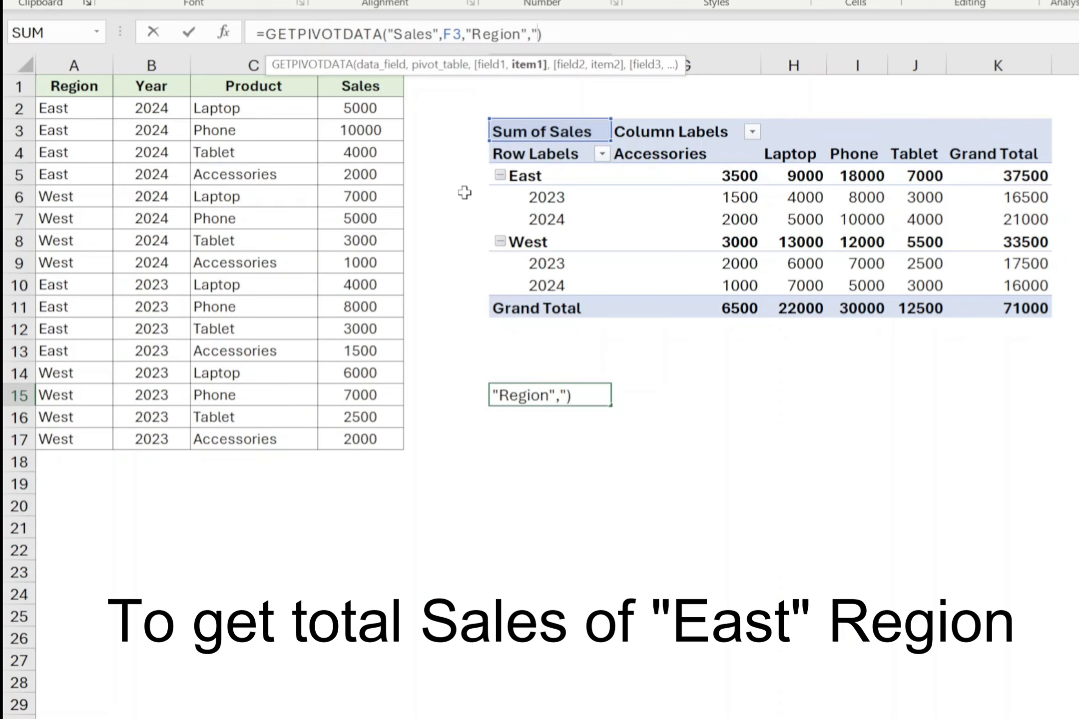
{"action": "type", "text": "East"}
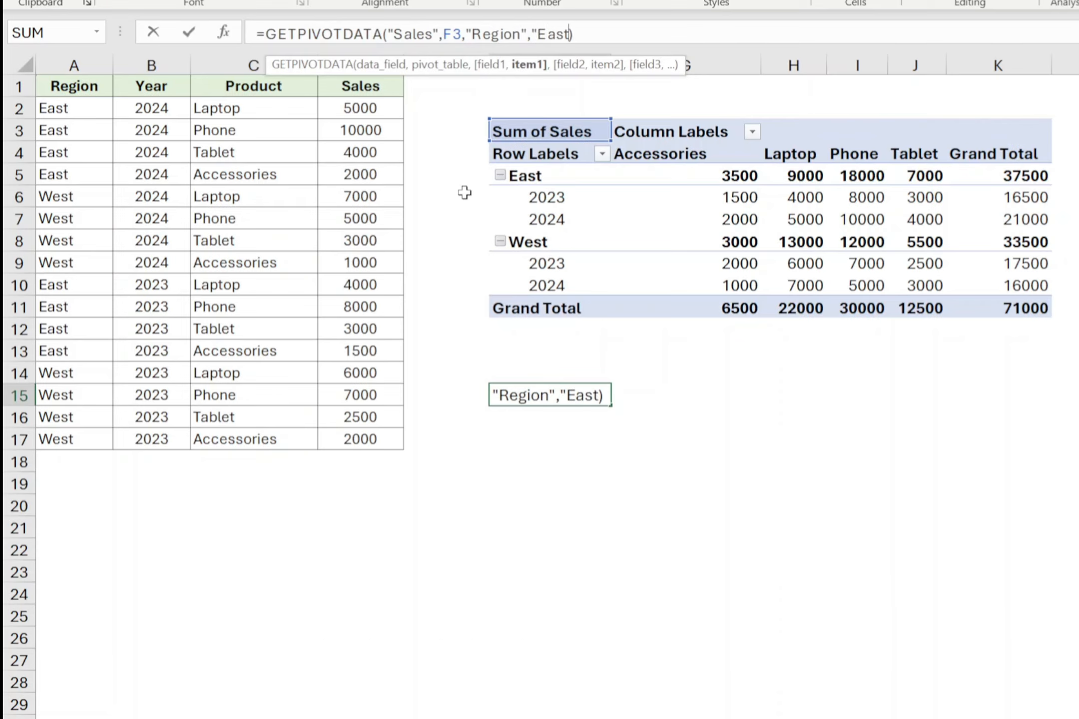
{"action": "type", "text": "\""}
{"action": "key", "text": "Return"}
{"action": "key", "text": "Up"}
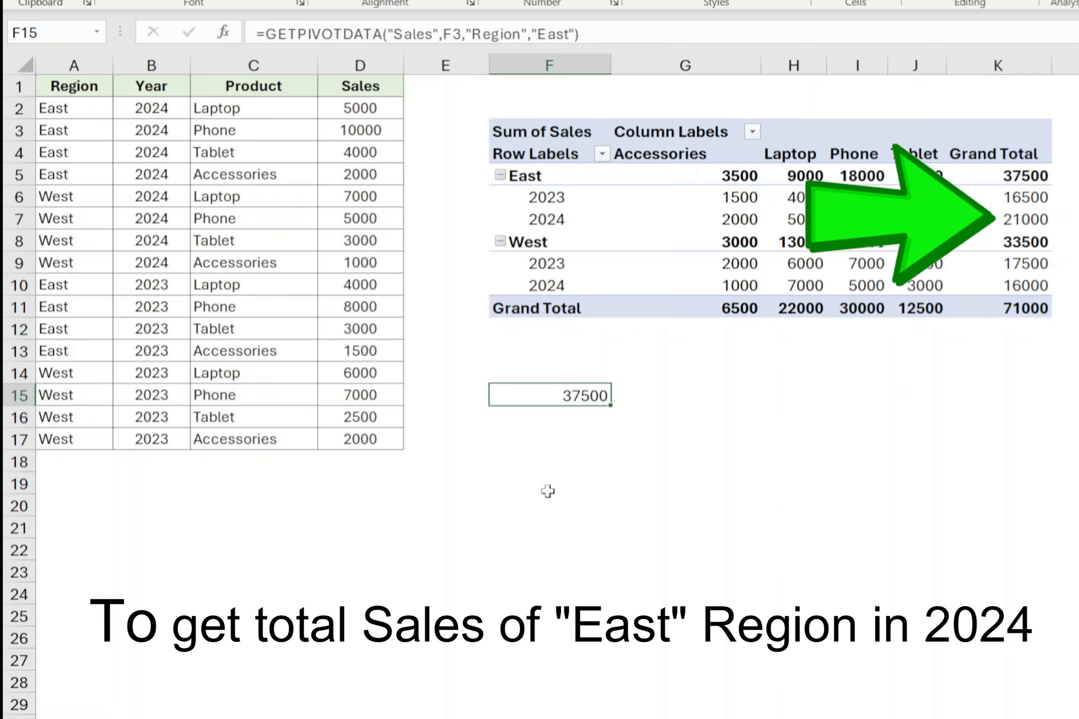
- Add the field "Year" with item 2024 to the GETPIVOTDATA formula in F15
{"action": "key", "text": "F2"}
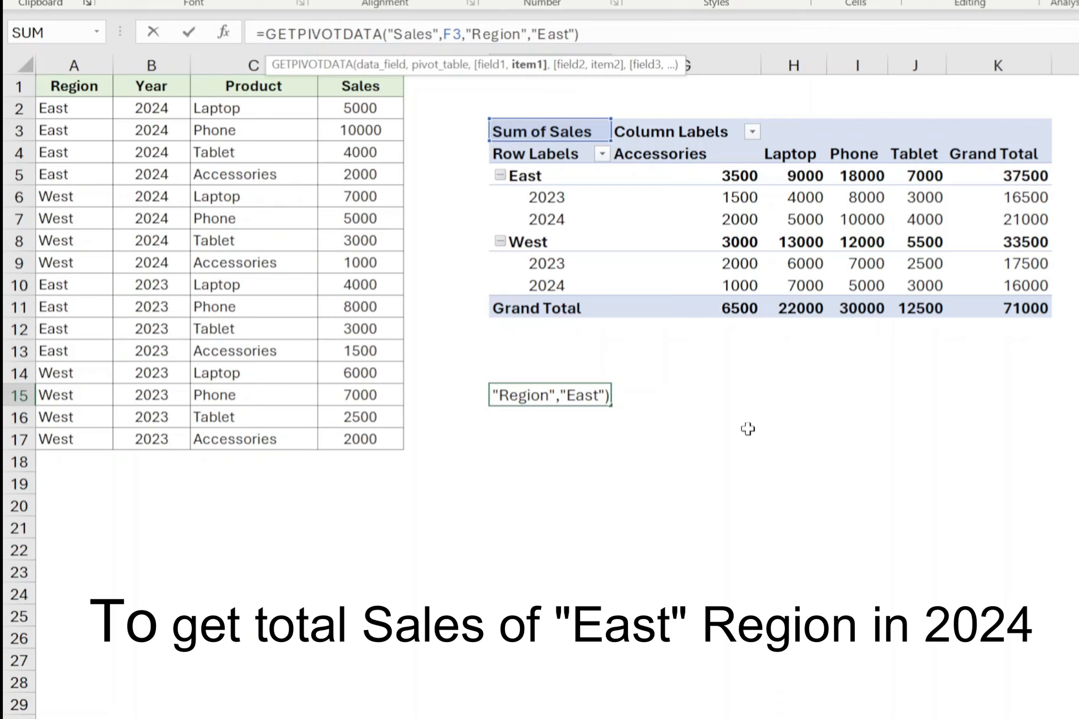
{"action": "type", "text": ","}
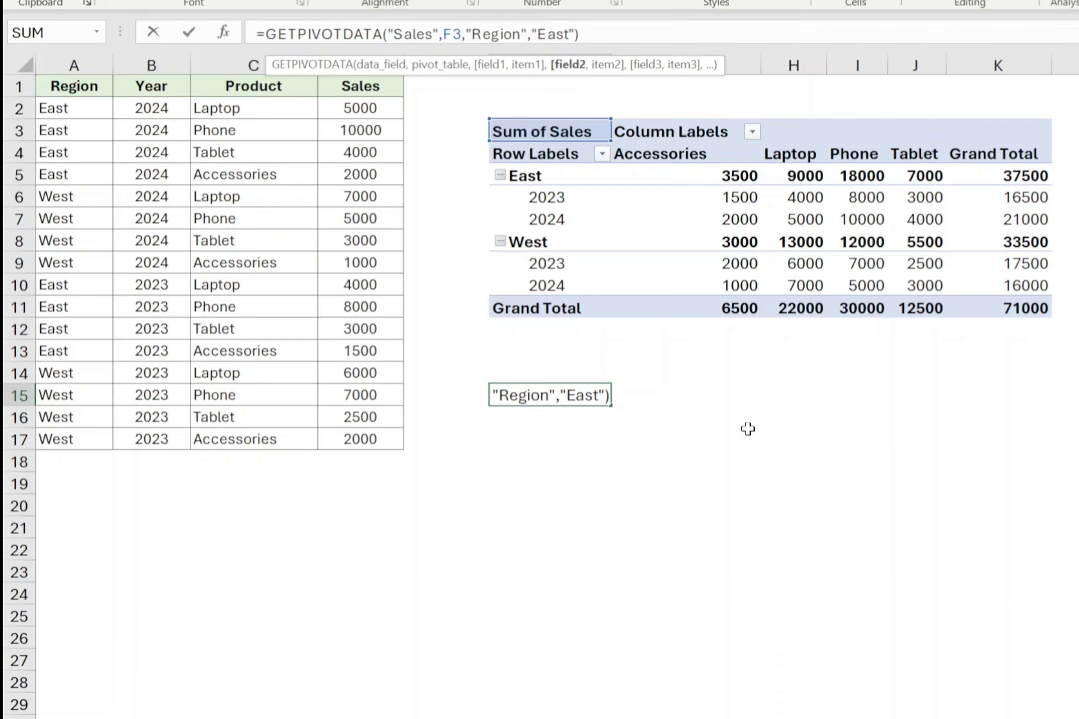
{"action": "type", "text": "\"Yea"}
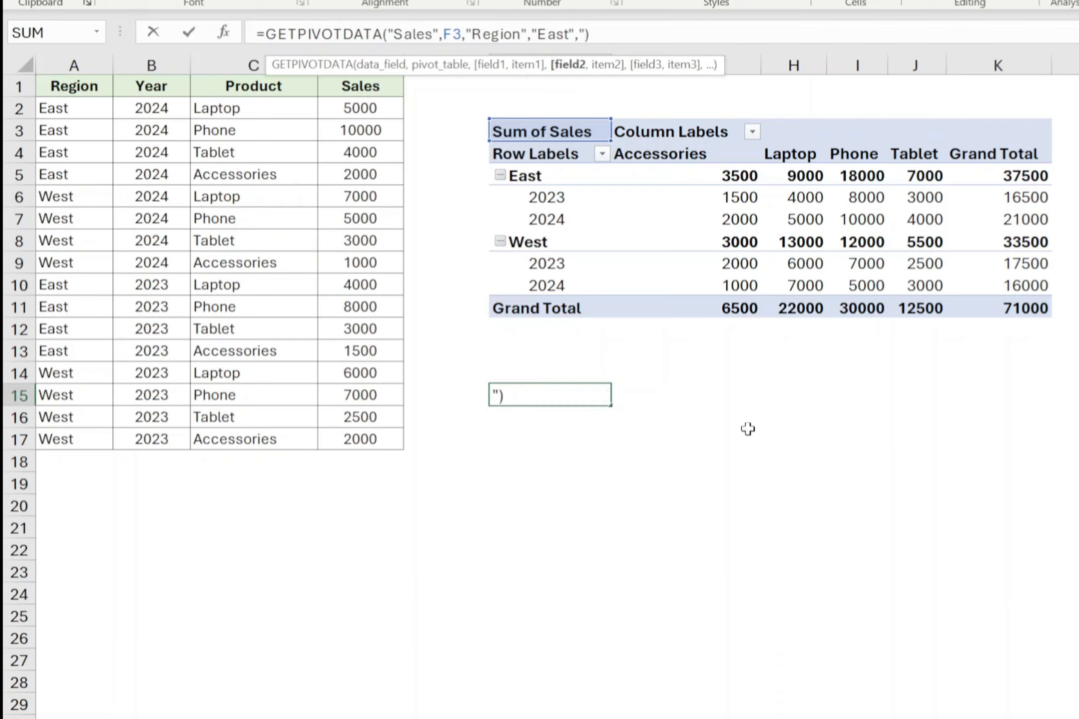
{"action": "type", "text": "r\",\""}
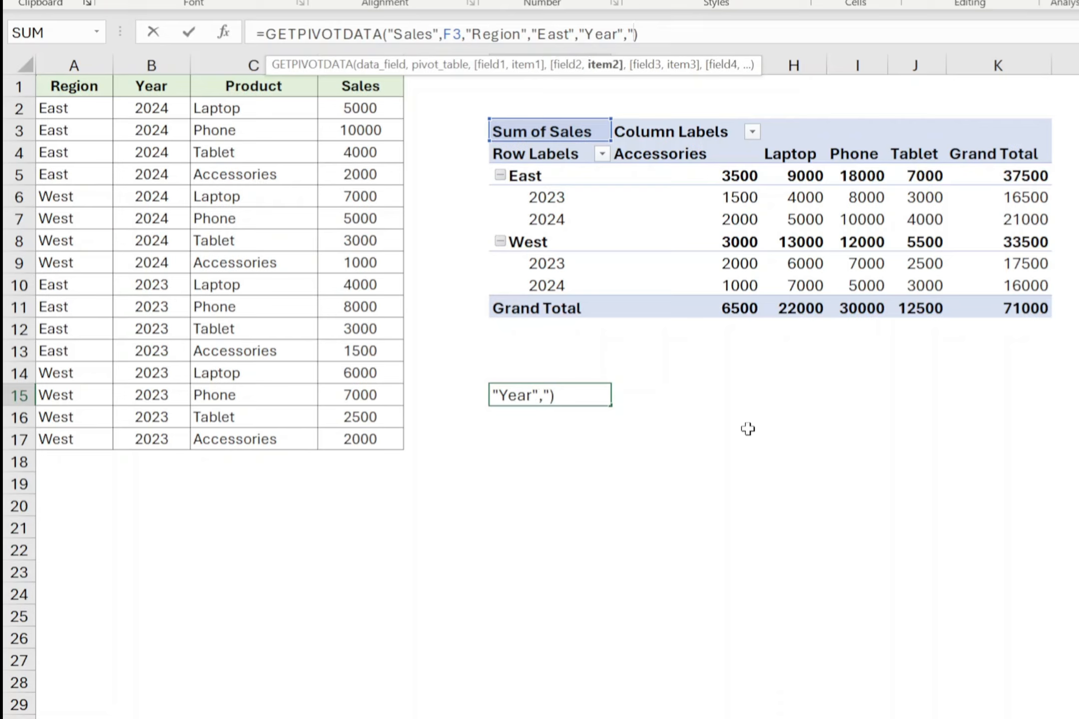
{"action": "key", "text": "BackSpace"}
{"action": "type", "text": "2024"}
{"action": "key", "text": "ctrl+Return"}
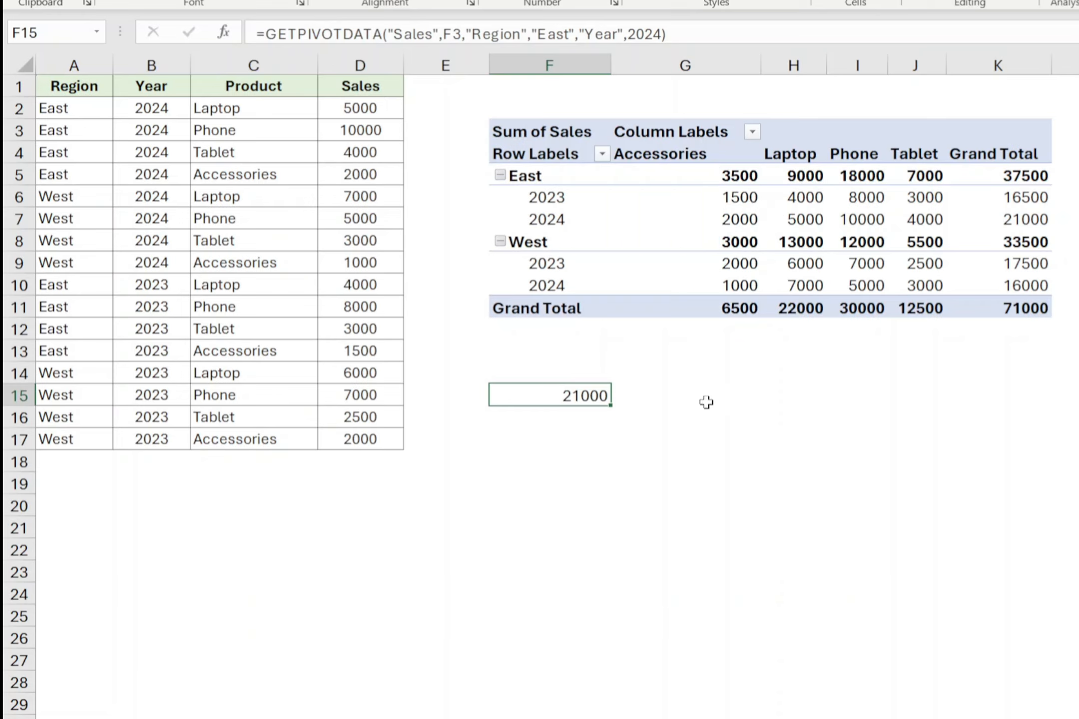
- Add the field "Product" with item "Laptop" to the GETPIVOTDATA formula in F15
{"action": "left_click", "coordinate": [663, 34]}
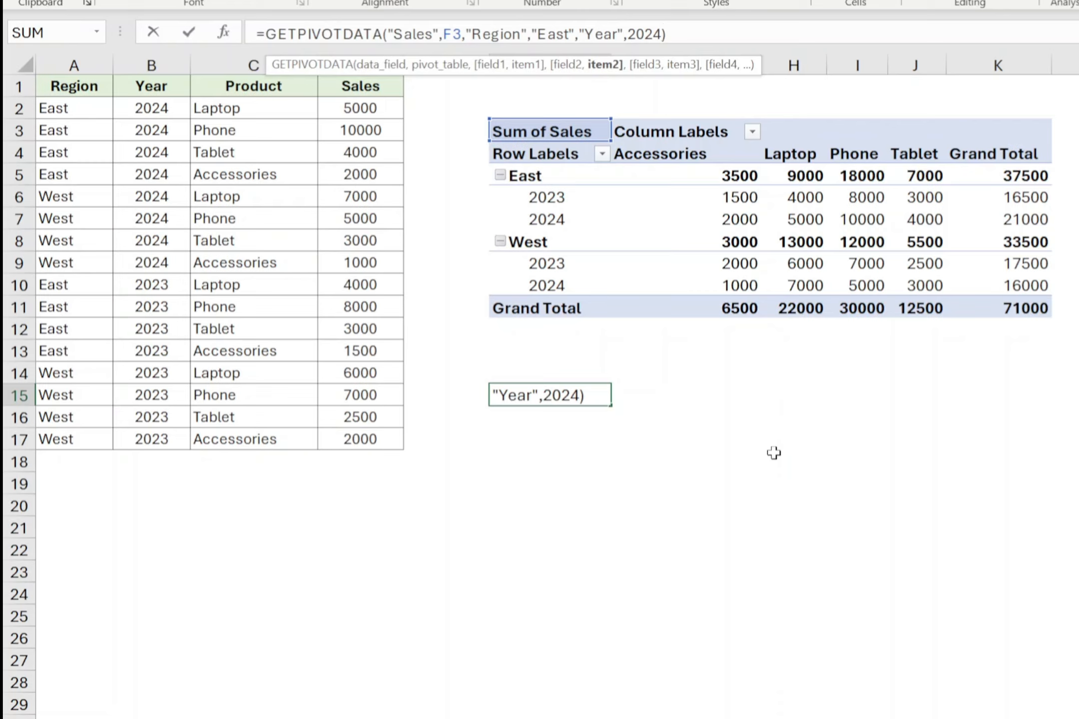
{"action": "type", "text": ",\""}
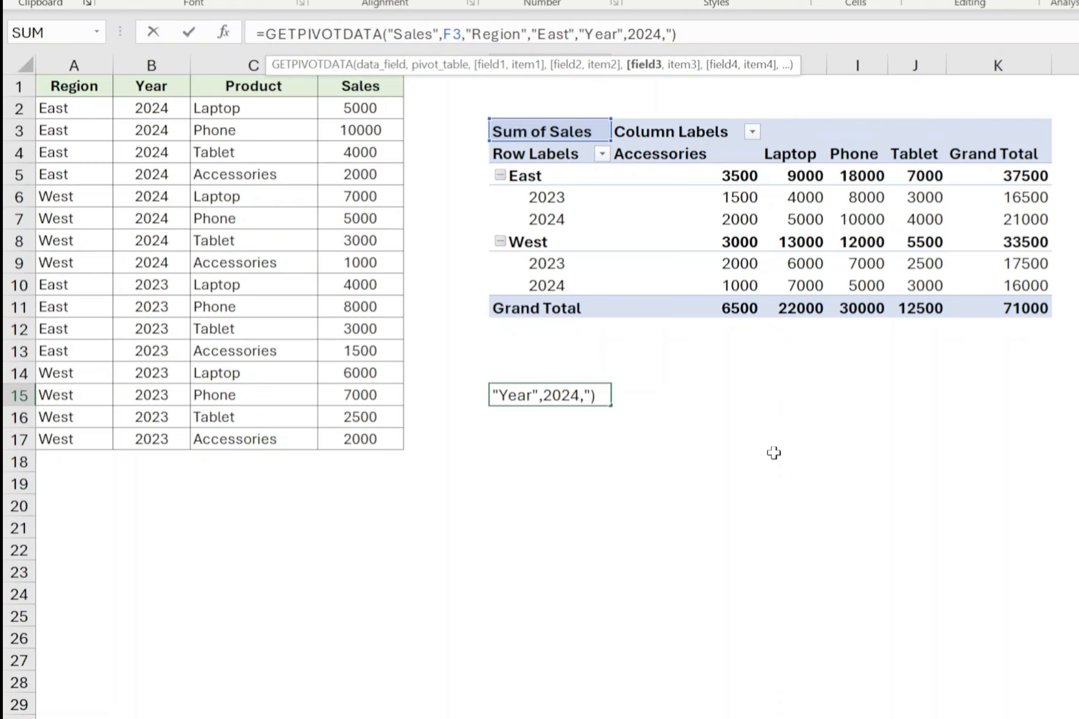
{"action": "type", "text": "Product\",\""}
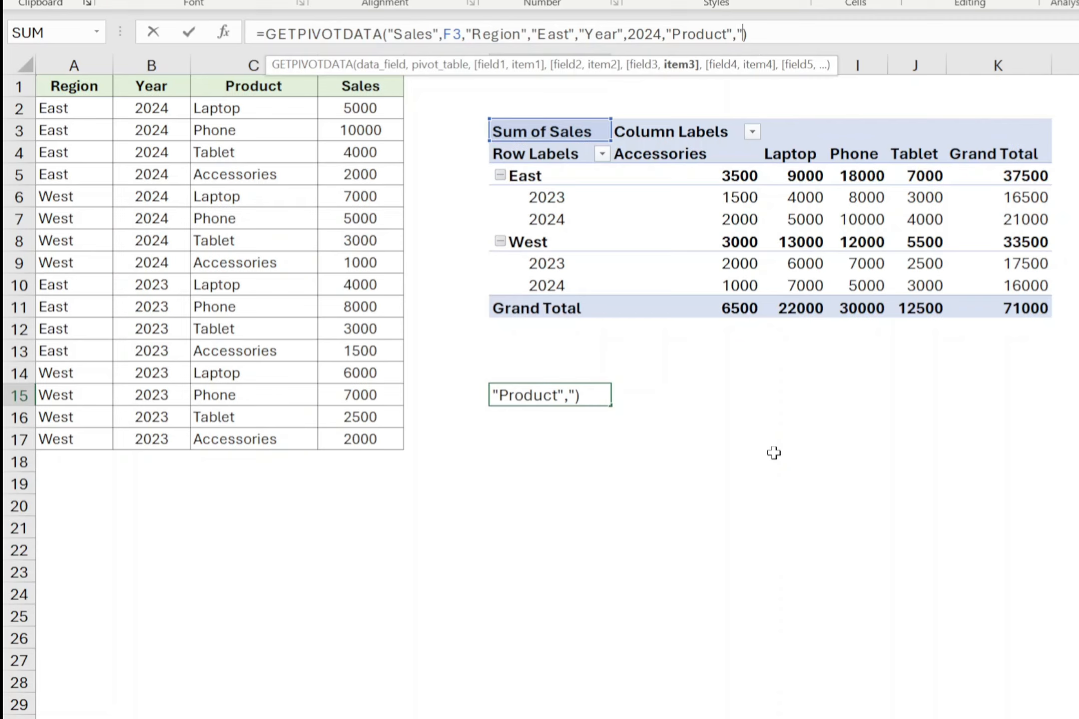
{"action": "type", "text": "Laptop\""}
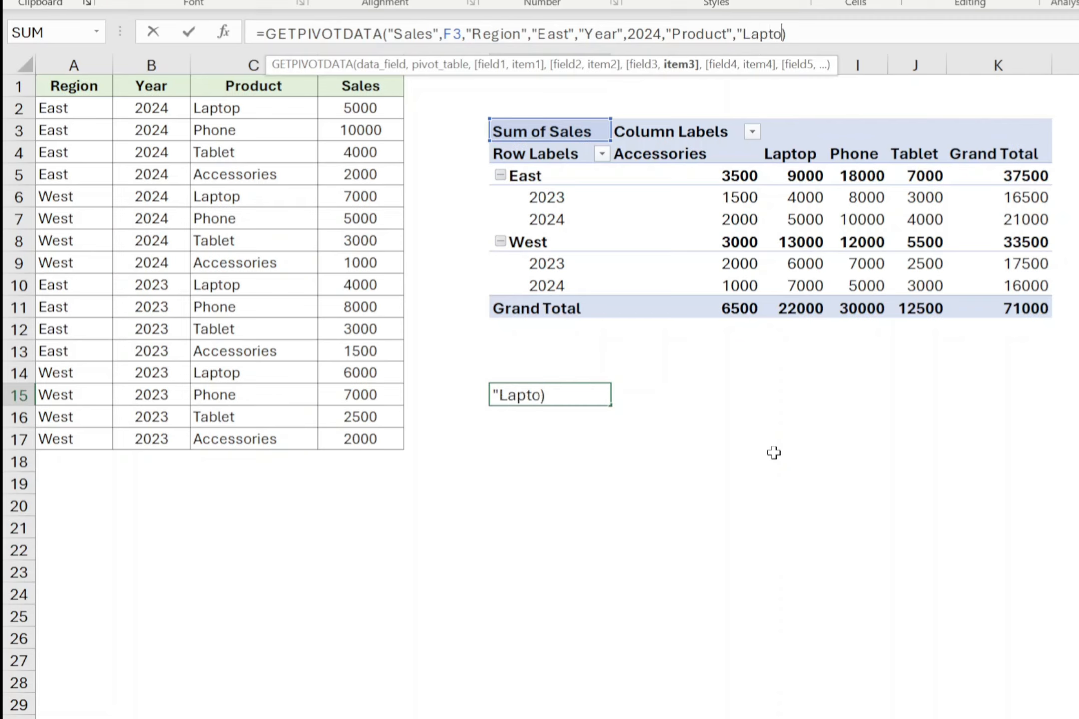
{"action": "key", "text": "Return"}
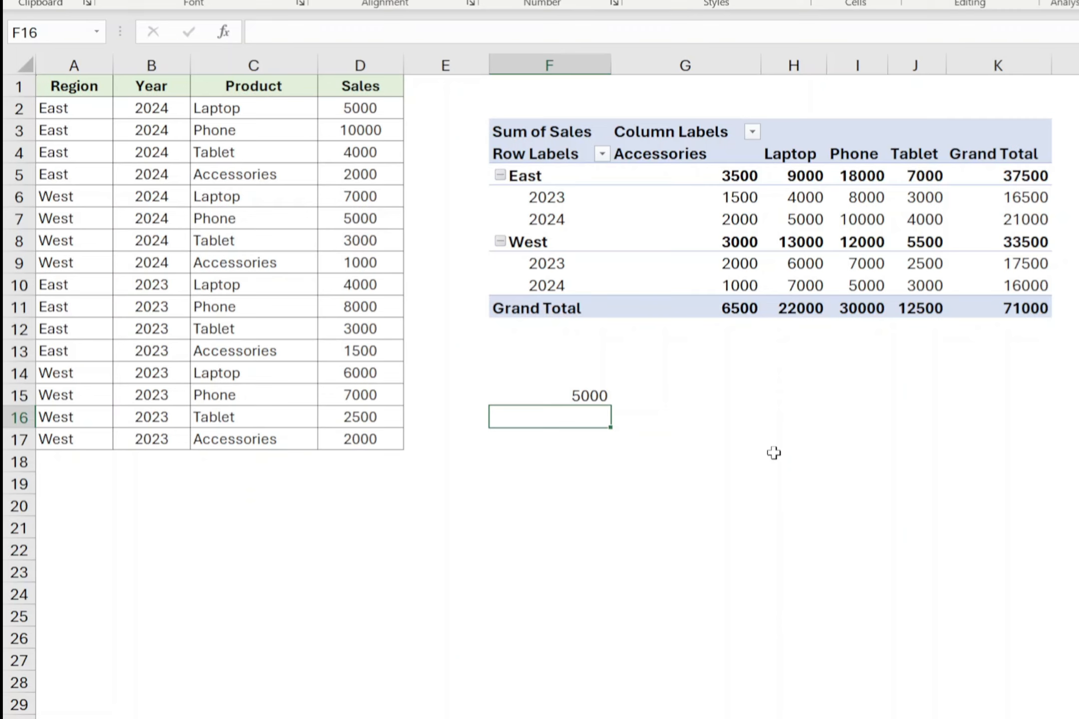
- Generate a GETPIVOTDATA formula in cell H15 by referencing PivotTable values, settling on the overall grand total: =GETPIVOTDATA("Sales",$F$3)
{"action": "left_click", "coordinate": [794, 396]}
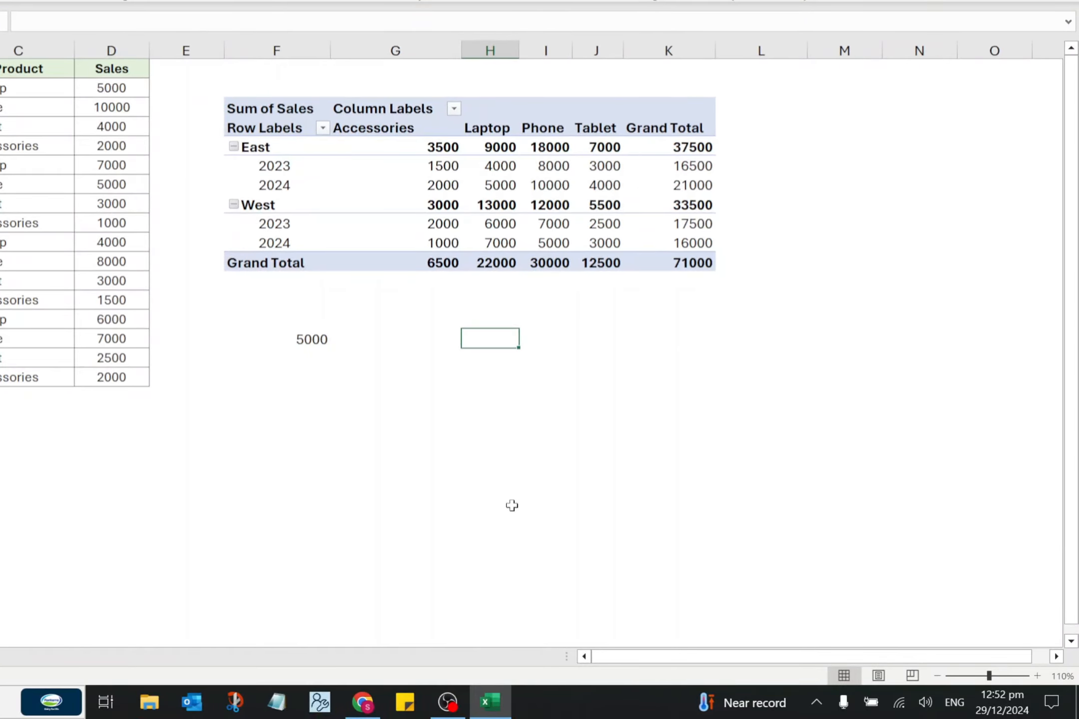
{"action": "type", "text": "="}
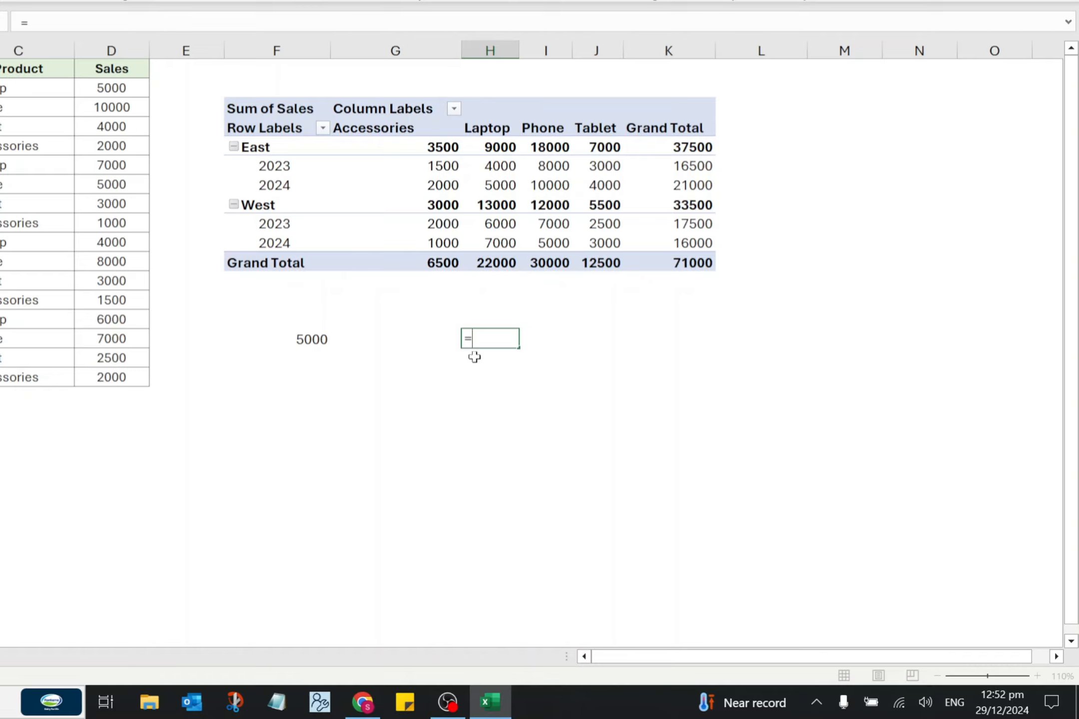
{"action": "left_click", "coordinate": [507, 189]}
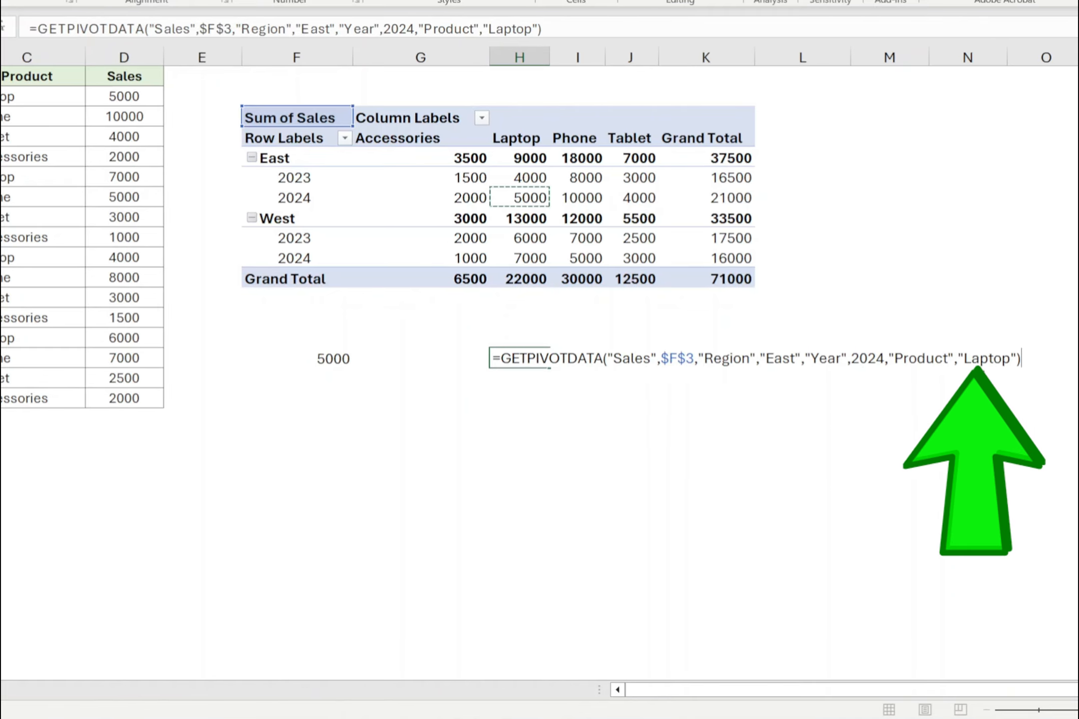
{"action": "left_click", "coordinate": [735, 200]}
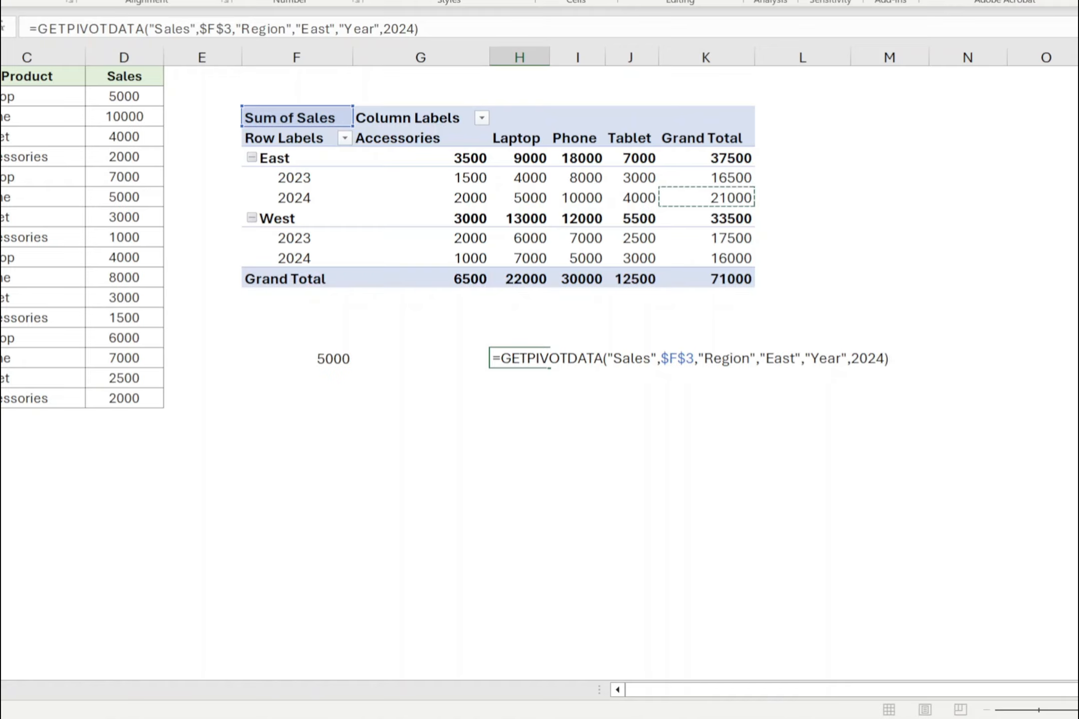
{"action": "key", "text": "Escape"}
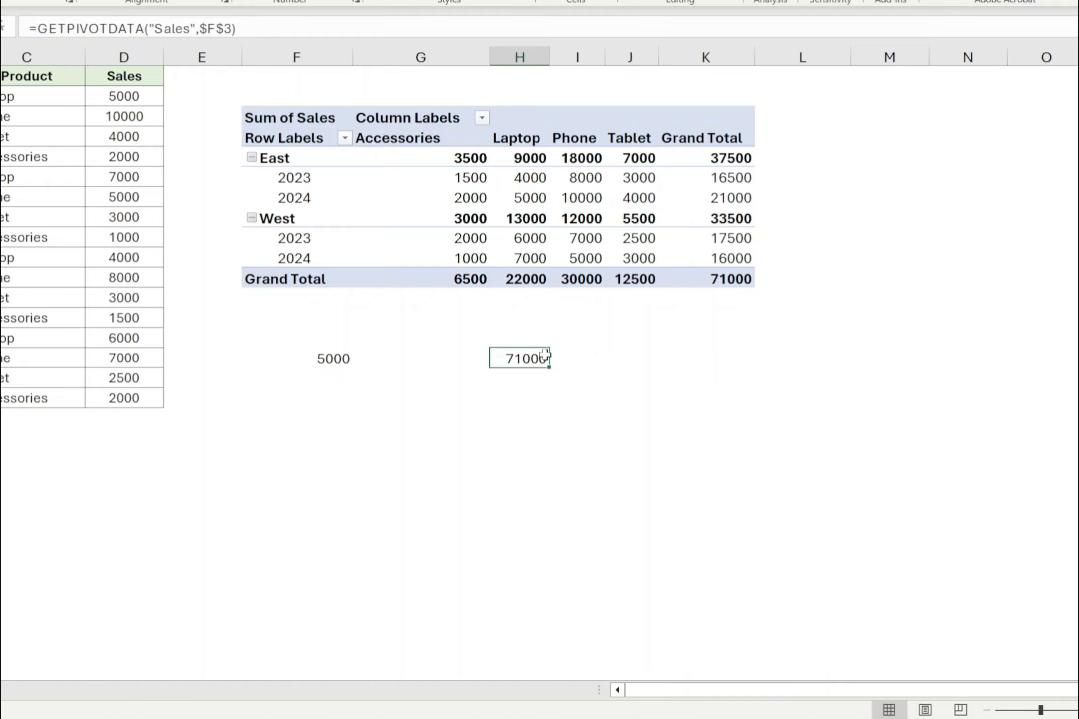
- Turn off the Generate GetPivotData option for the PivotTable
{"action": "left_click", "coordinate": [562, 219]}
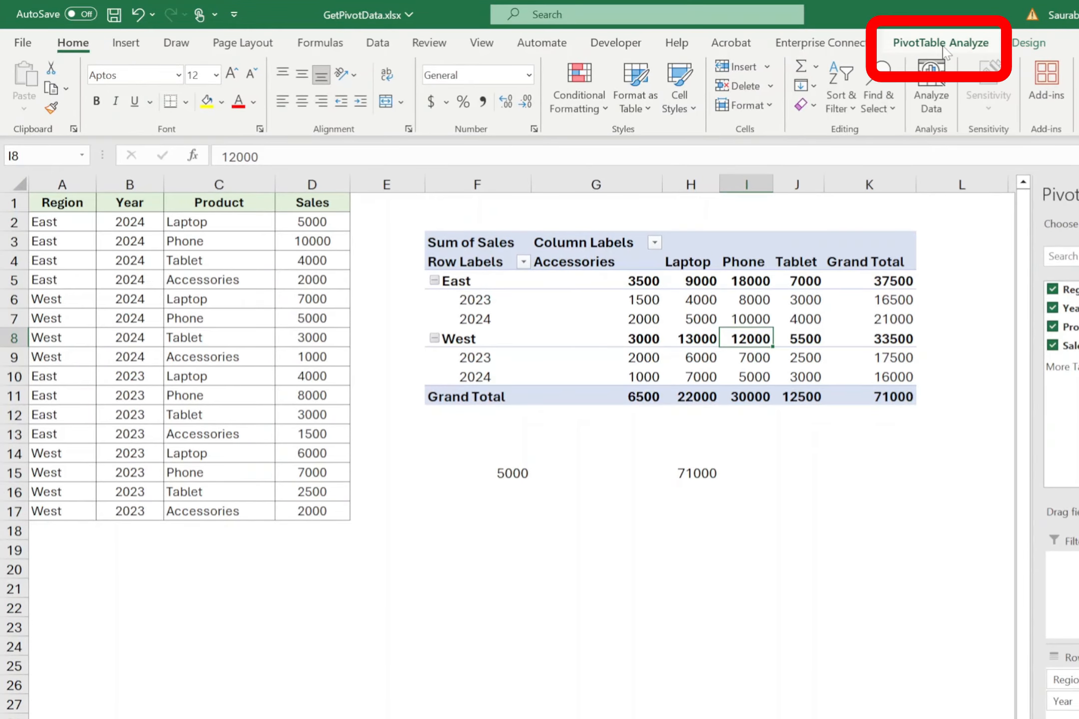
{"action": "left_click", "coordinate": [942, 44]}
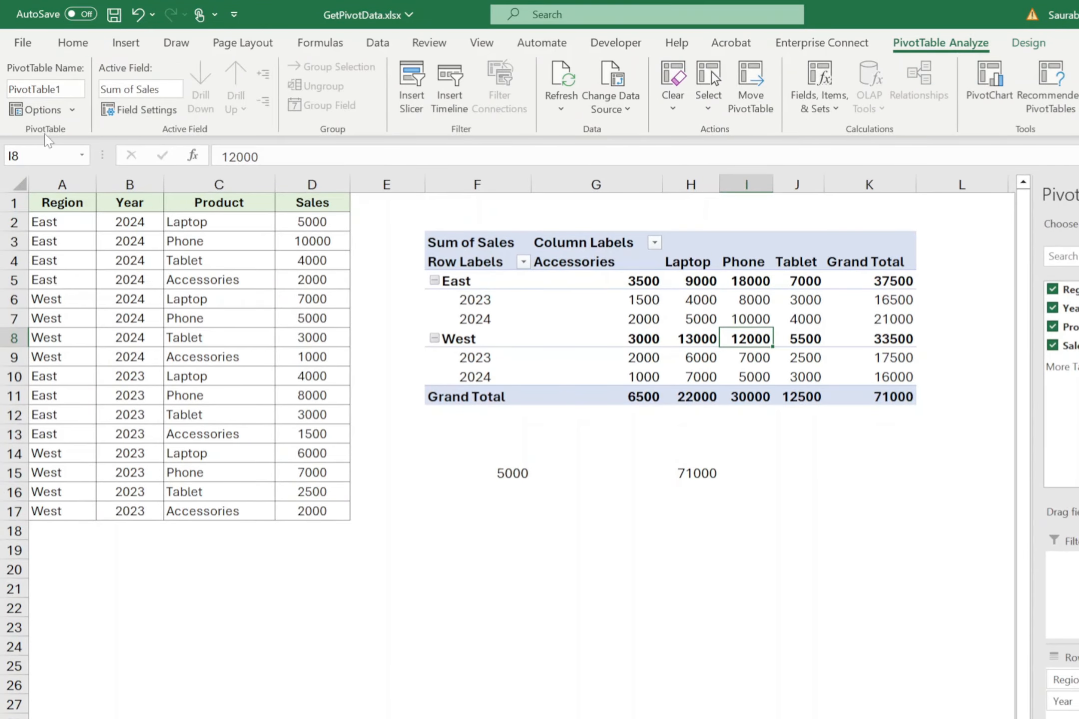
{"action": "left_click", "coordinate": [72, 110]}
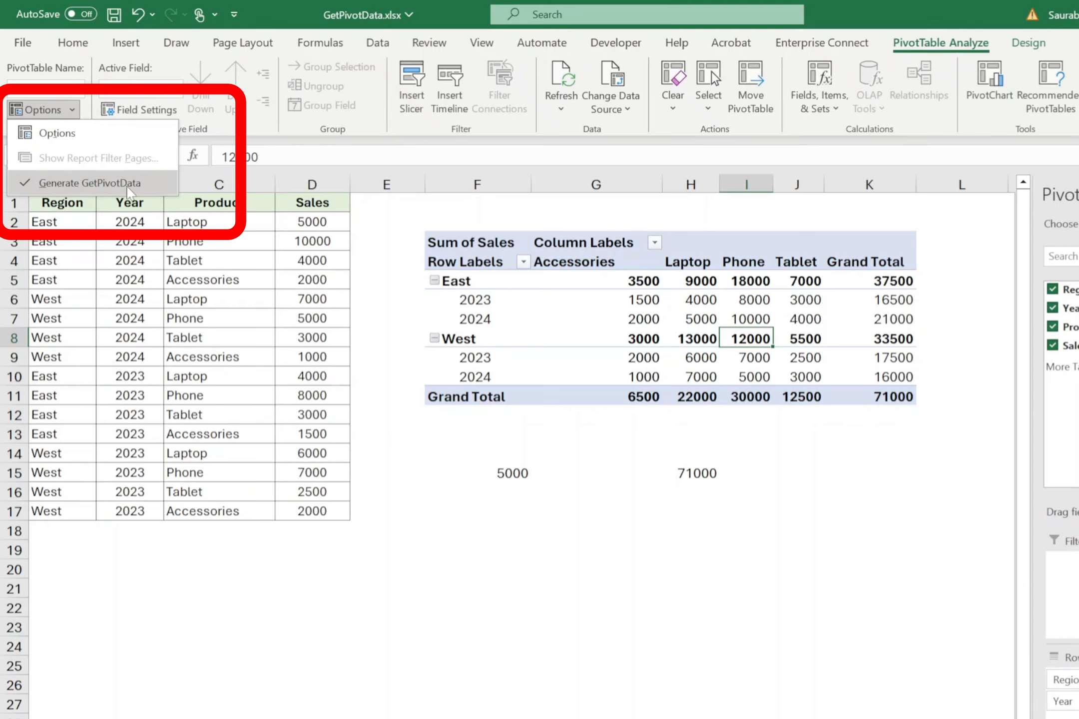
{"action": "left_click", "coordinate": [130, 183]}
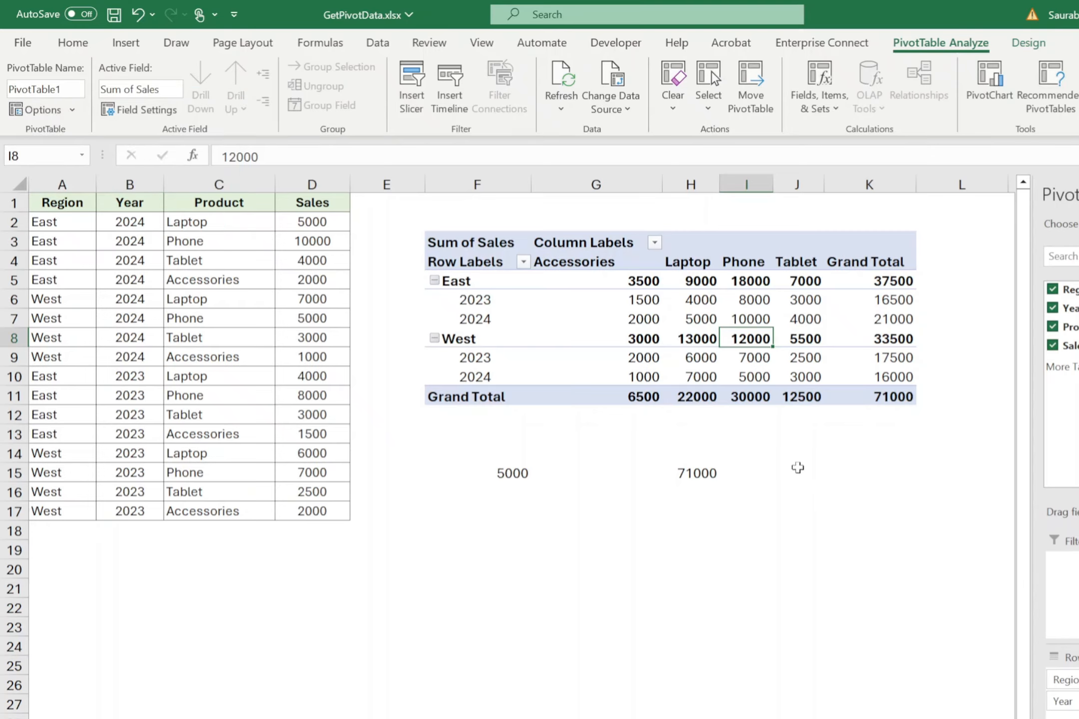
- Enter a plain cell reference in J15 to the PivotTable's West total for Phone in I8
{"action": "left_click", "coordinate": [798, 472]}
{"action": "type", "text": "="}
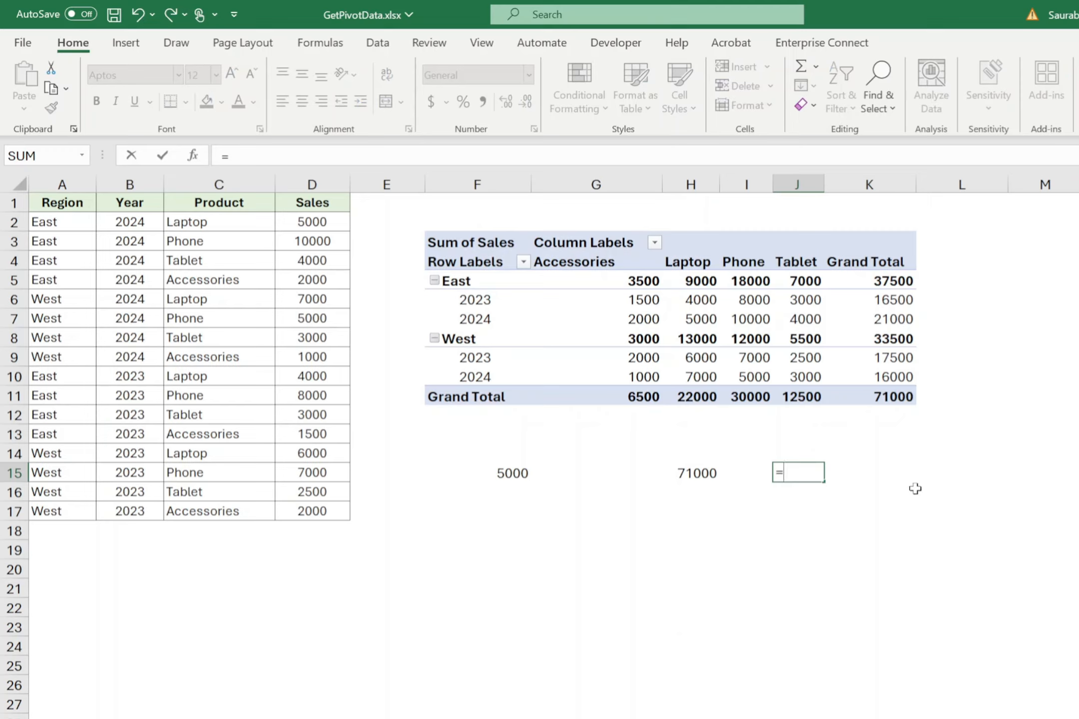
{"action": "left_click", "coordinate": [758, 334]}
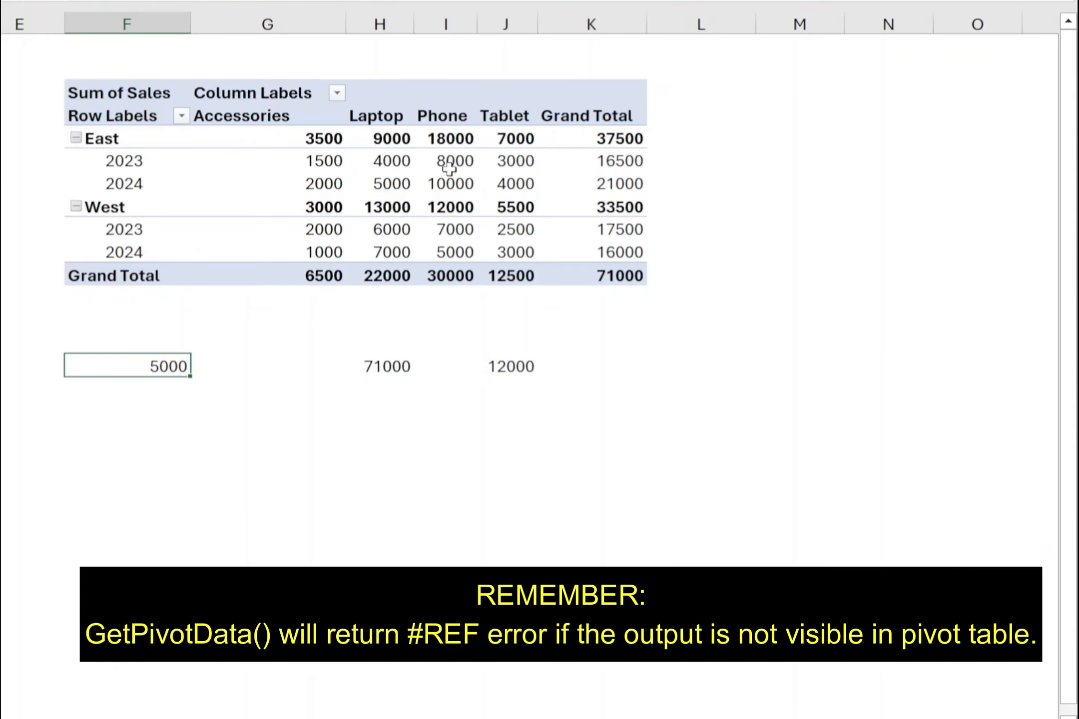
- Remove the Product field from the PivotTable's columns and inspect the GETPIVOTDATA formula in F15
{"action": "left_click", "coordinate": [753, 300]}
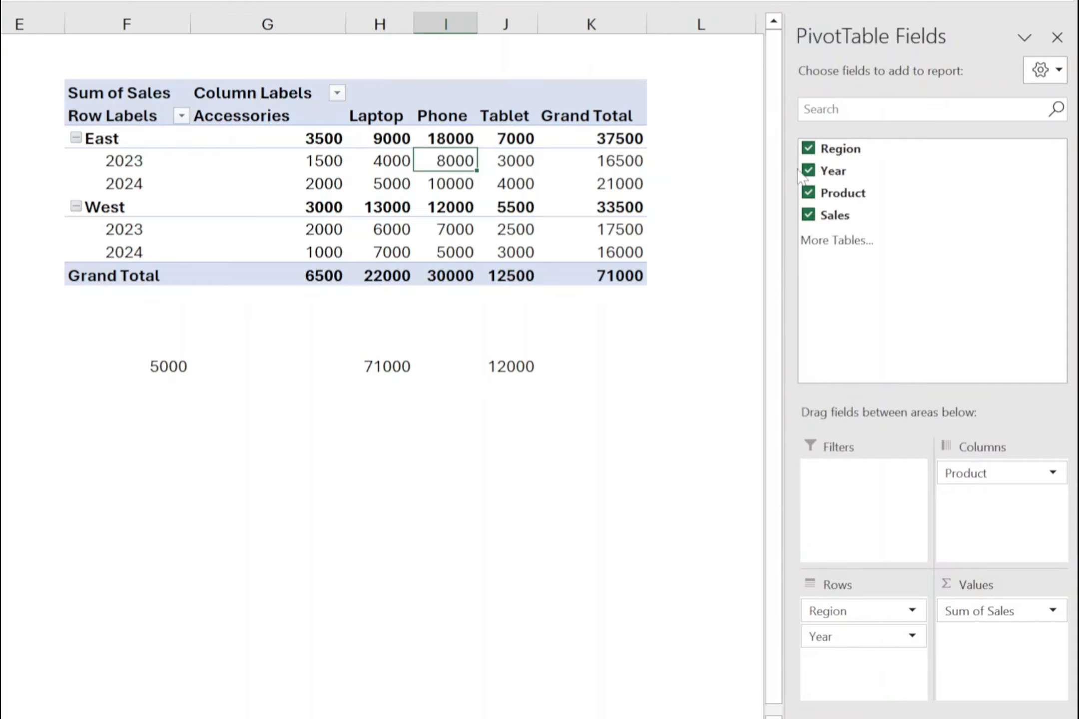
{"action": "left_click_drag", "start_coordinate": [977, 478], "coordinate": [972, 338]}
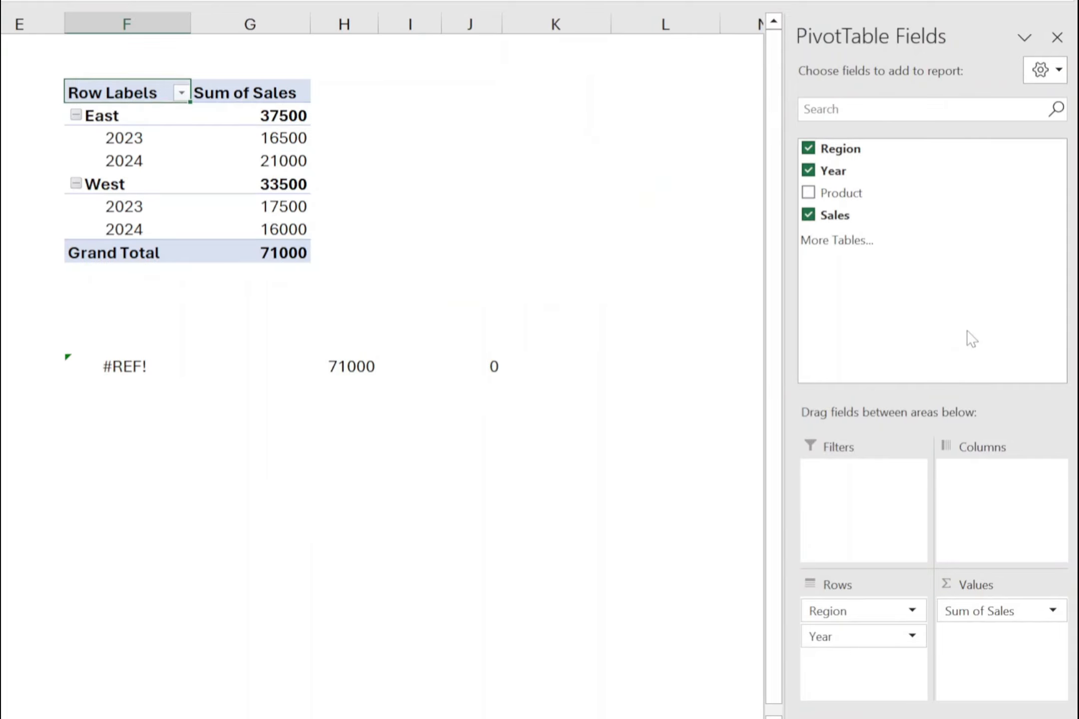
{"action": "left_click", "coordinate": [131, 369]}
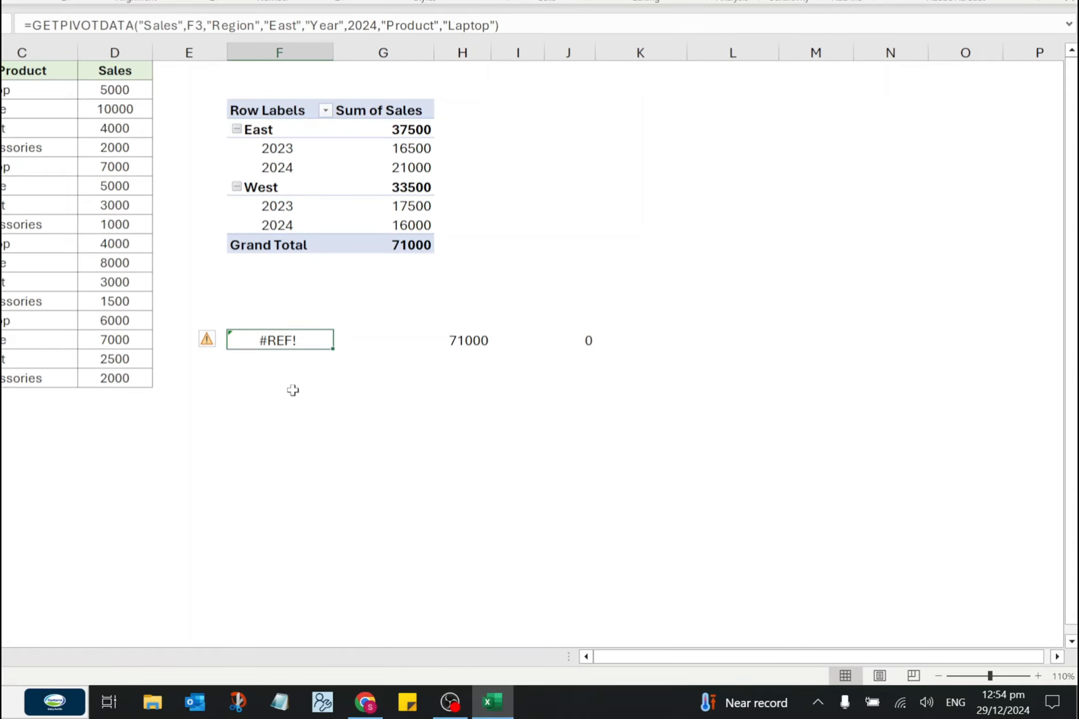
- Place the Product field in the PivotTable's filters area and move it back to the columns area
{"action": "left_click", "coordinate": [381, 173]}
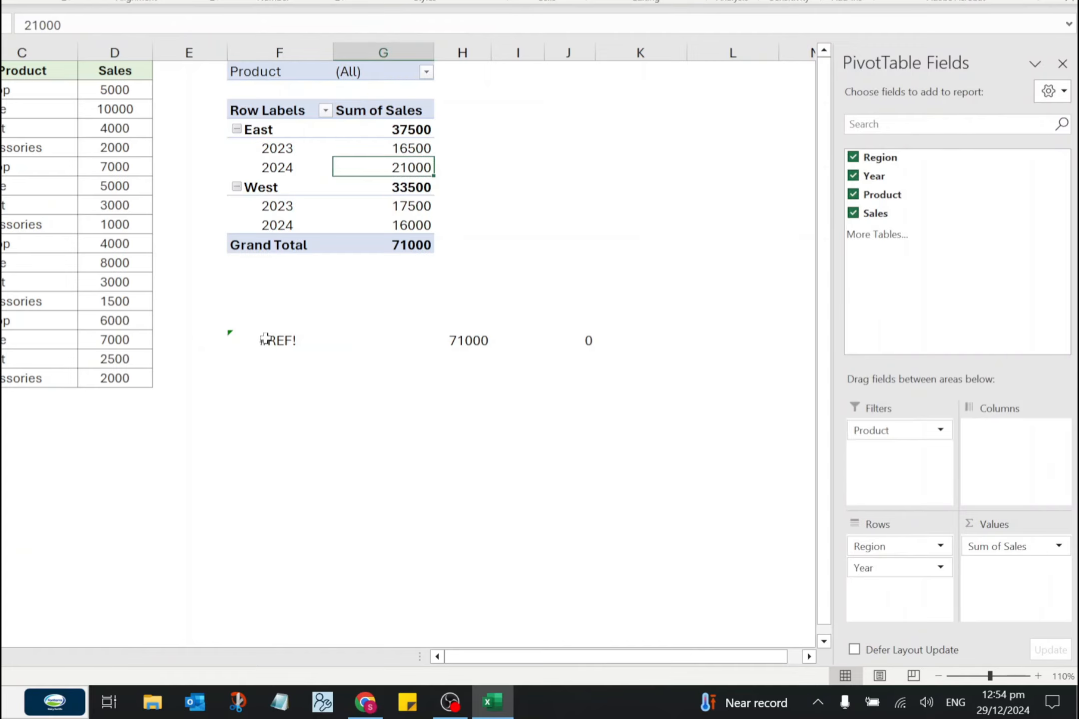
{"action": "left_click_drag", "start_coordinate": [894, 430], "coordinate": [1019, 465]}
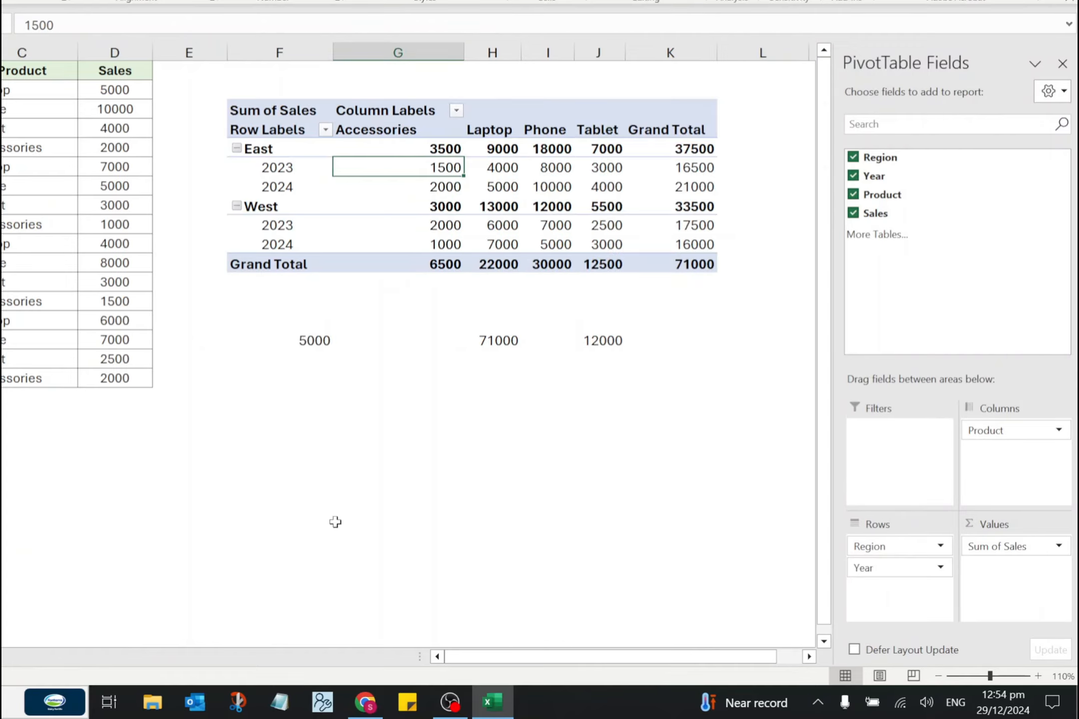